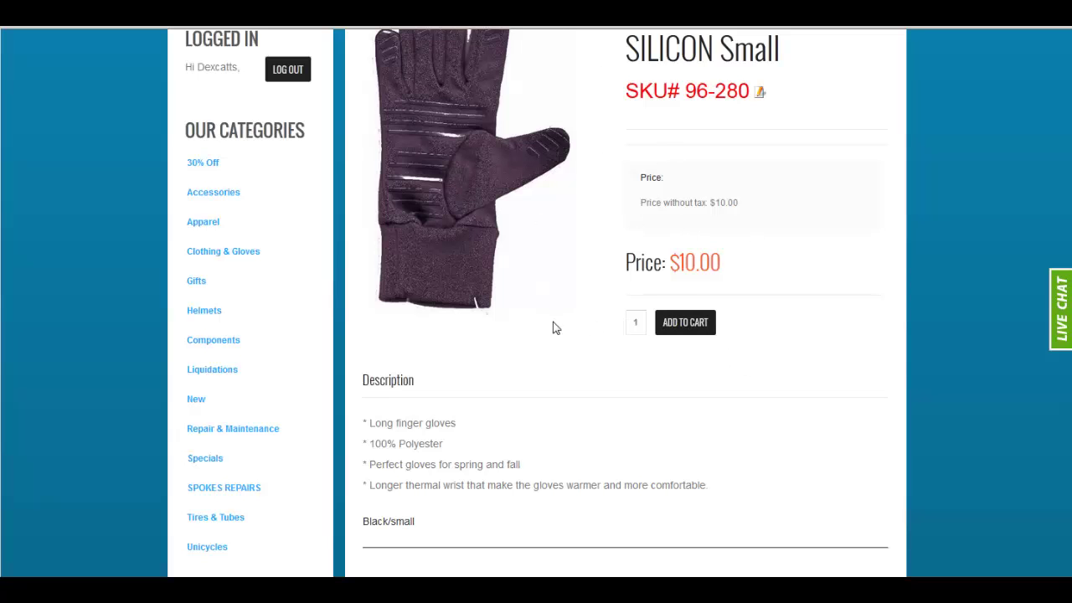
Step: Search the product list for SKU 96-280 and open the small "FALL" SILICON gloves product for editing
scroll(1069, 239, up, 3)
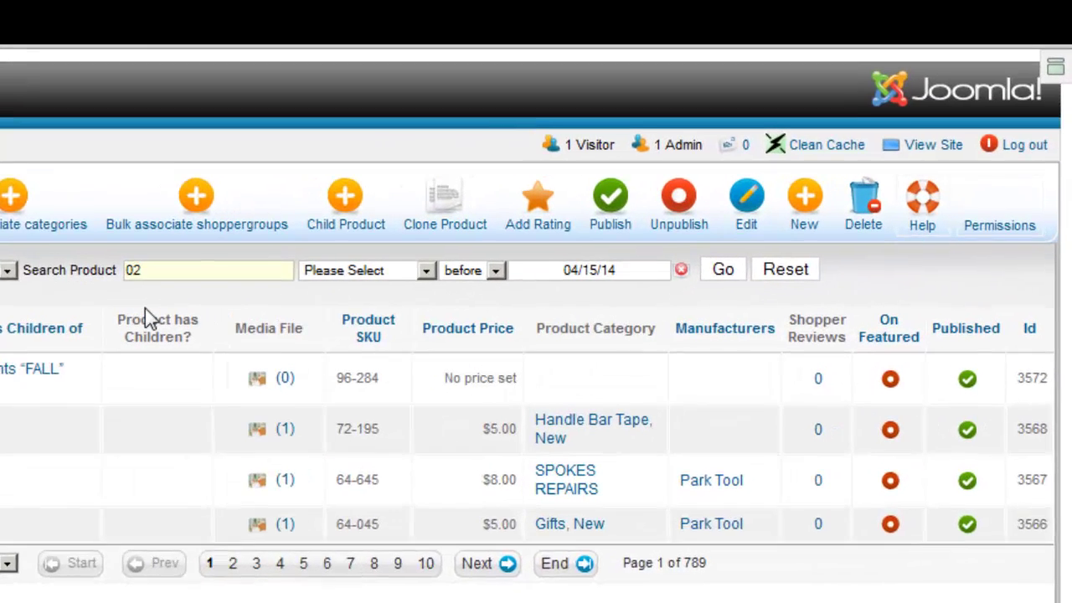
key(BackSpace)
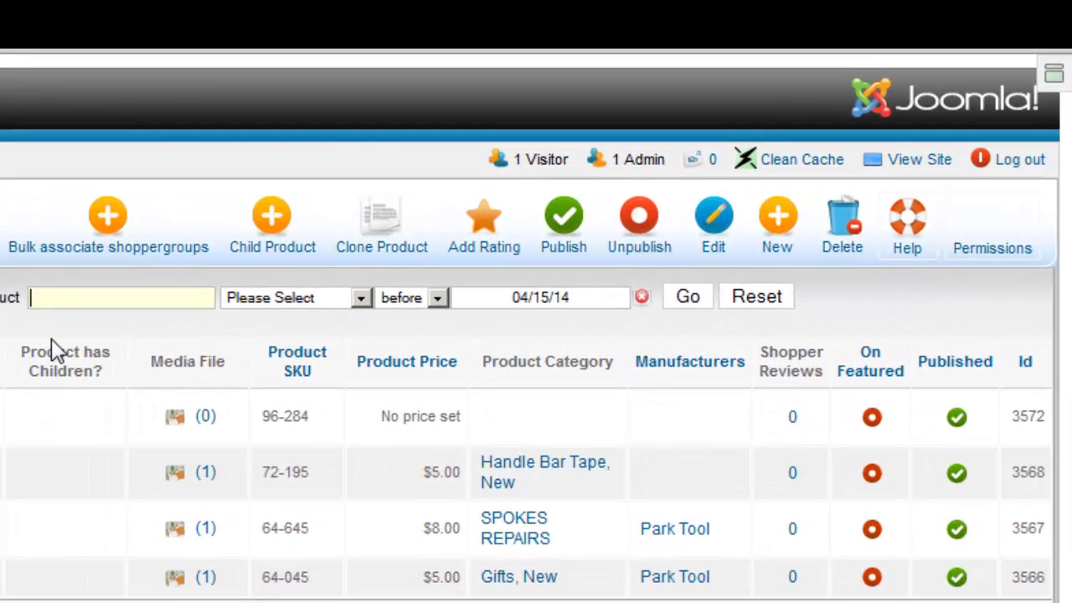
text(92)
key(BackSpace)
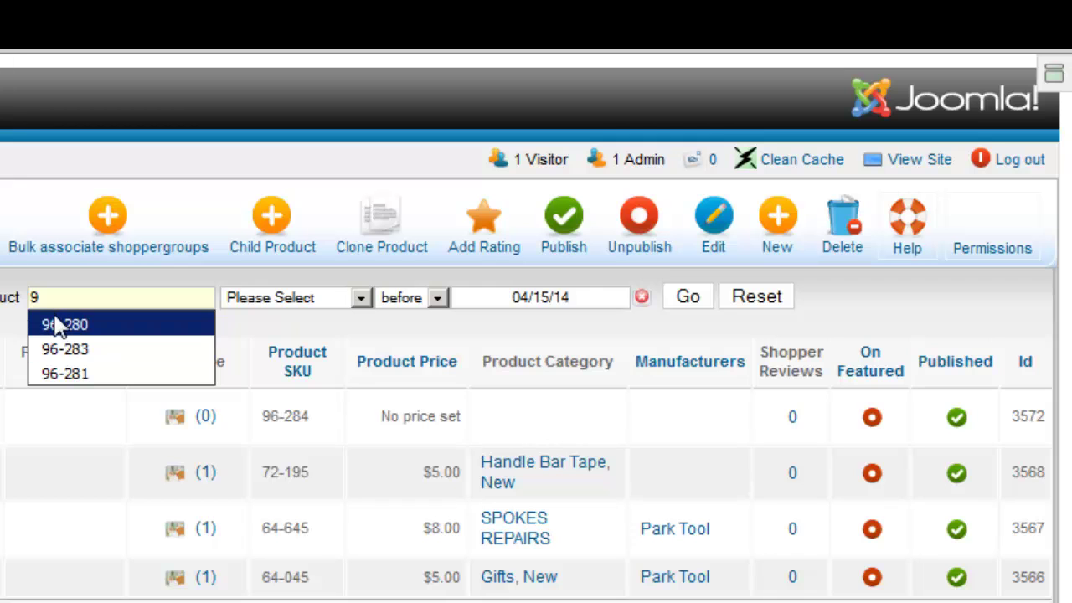
click(55, 323)
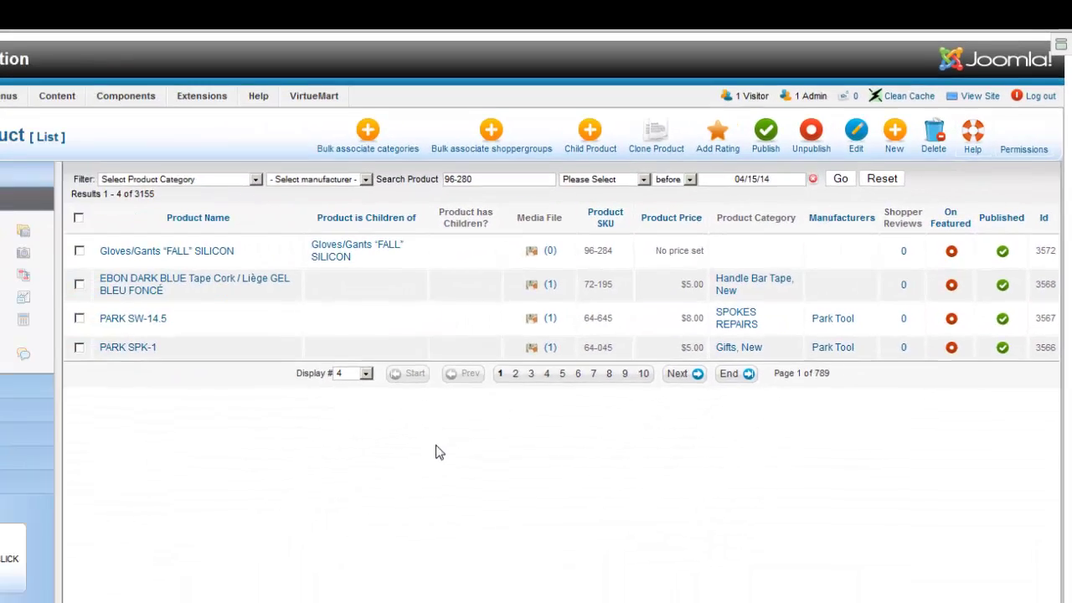
key(Return)
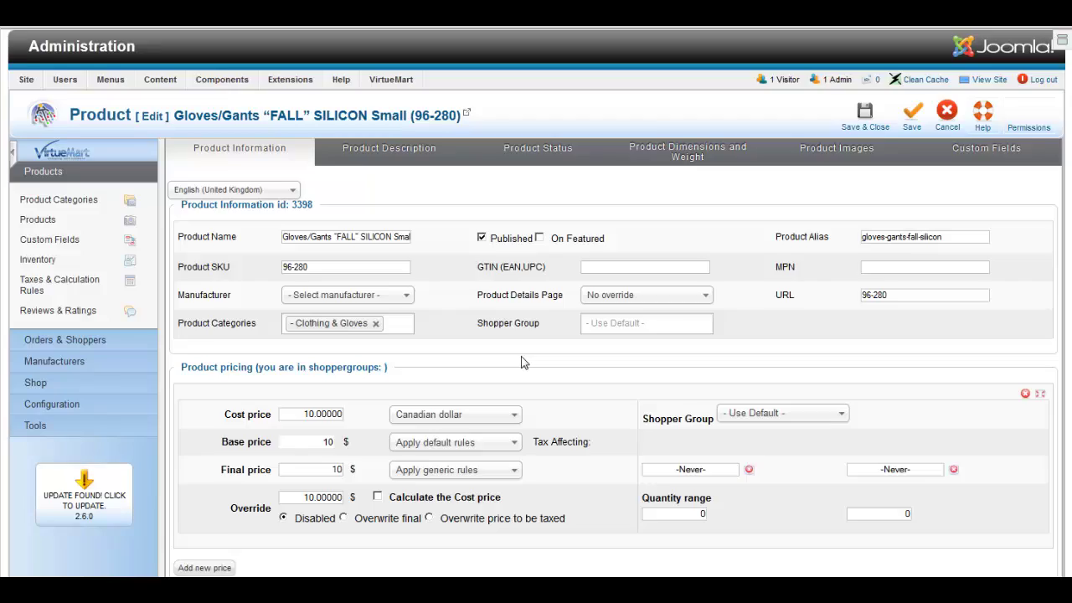
scroll(522, 366, down, 3)
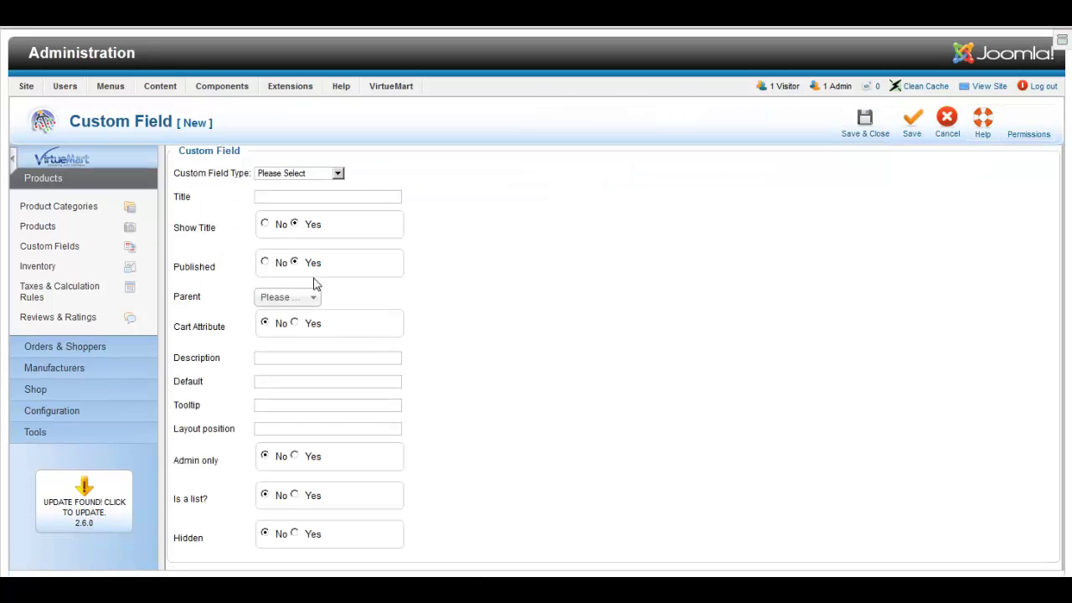
Step: Set the new custom field's type to Plug-ins and its title to "Attributes Plug In Dropdown"
click(318, 173)
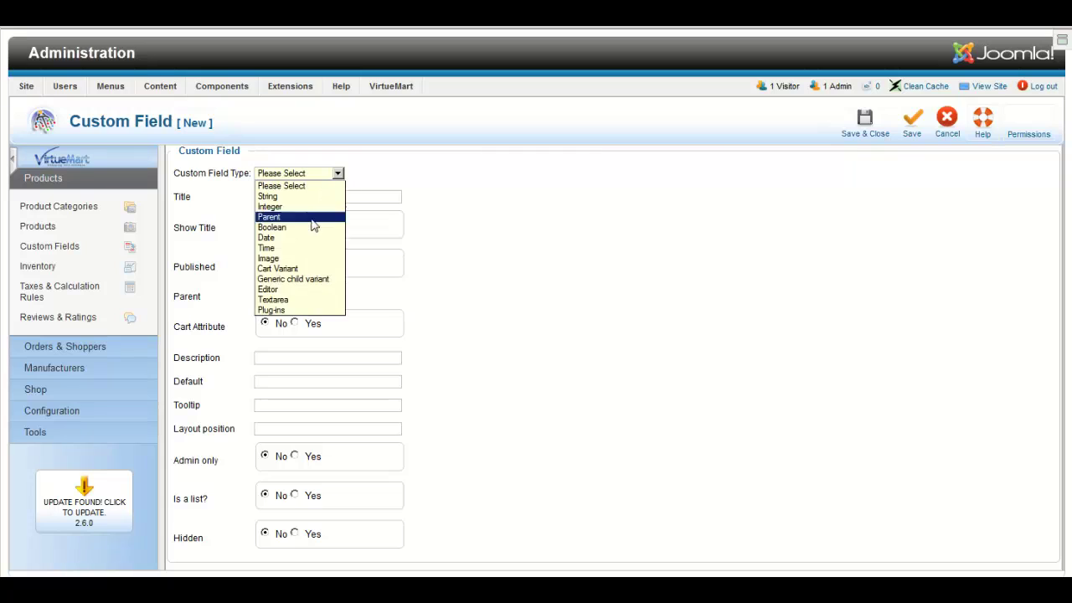
click(285, 311)
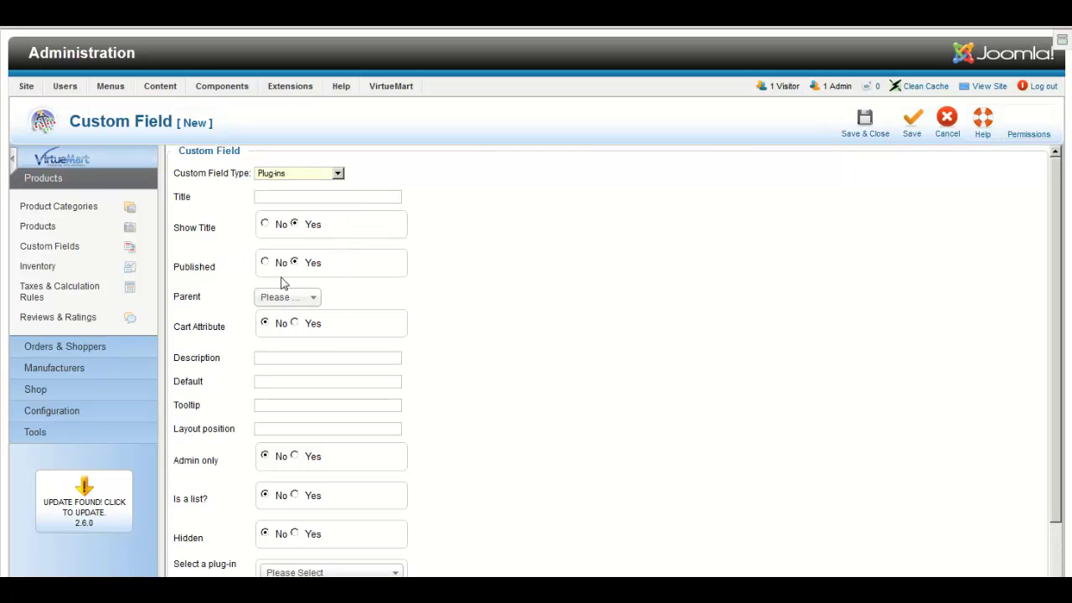
click(267, 196)
text(Attribu)
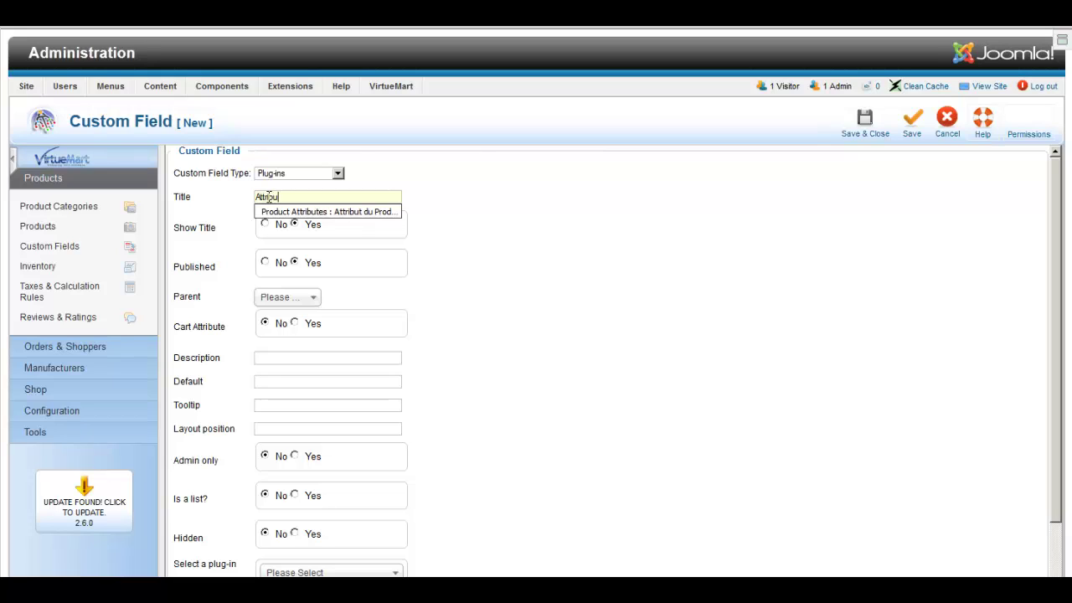
text(tes Plug In Dropdown)
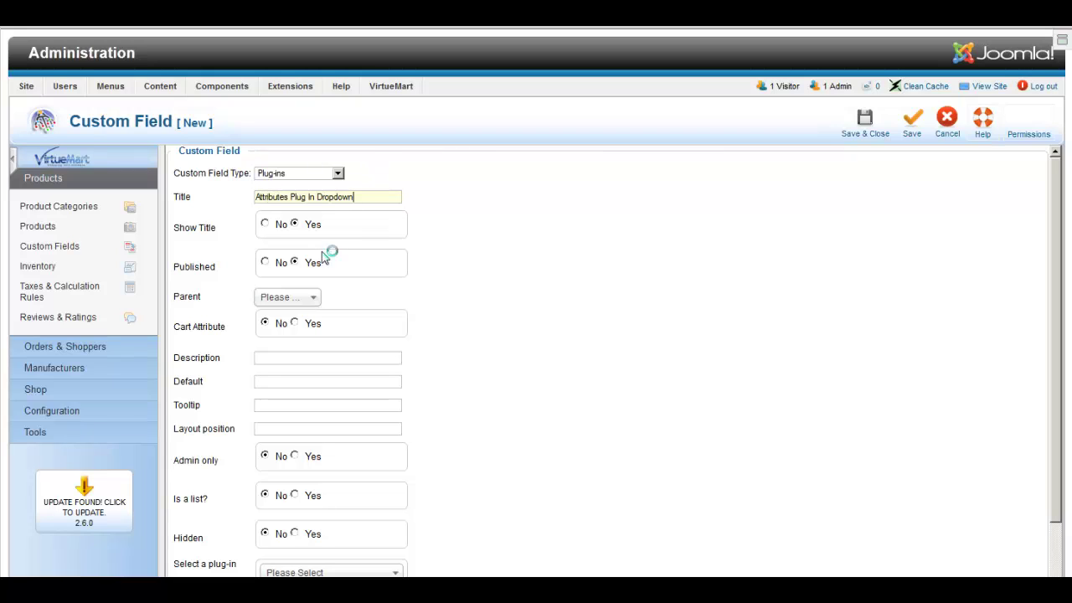
Step: Make the custom field a cart attribute, leaving its parent unselected
click(309, 299)
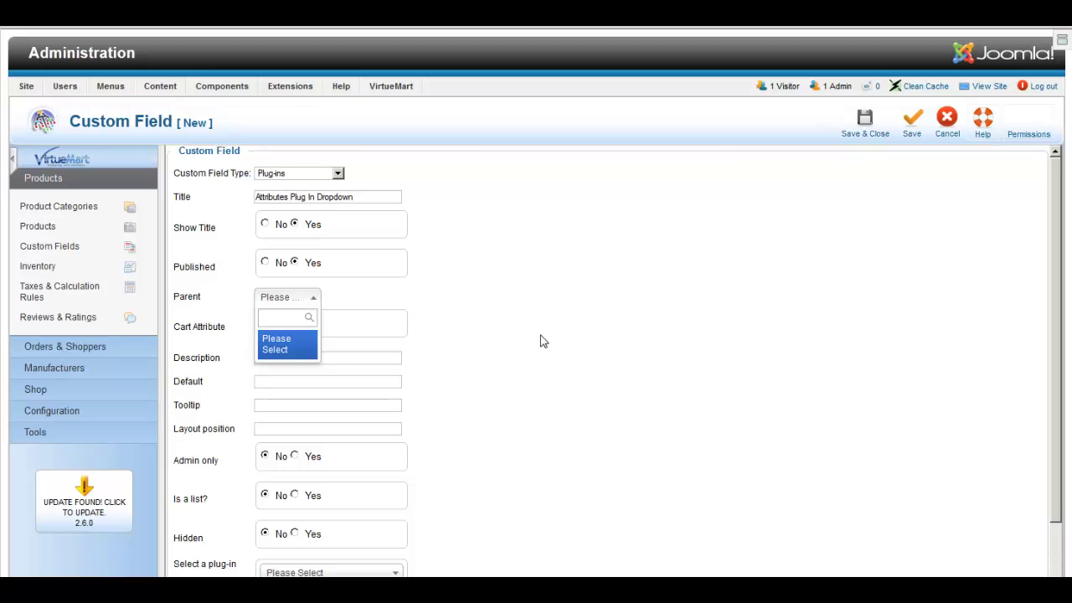
click(460, 345)
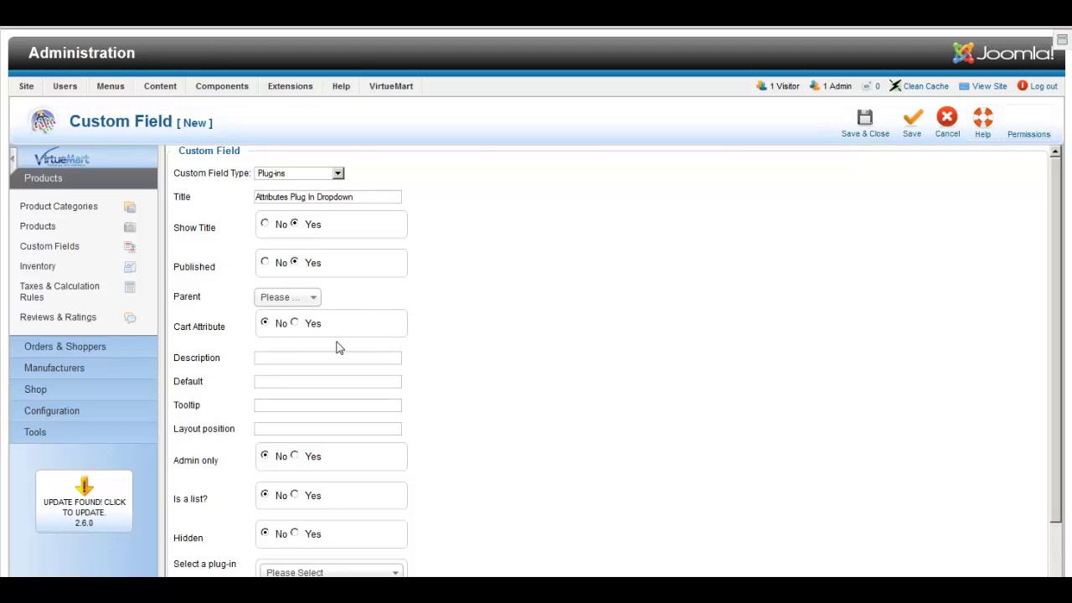
click(295, 323)
Step: Select the VM Custom Field with Stock Control plug-in for the custom field
scroll(529, 341, down, 2)
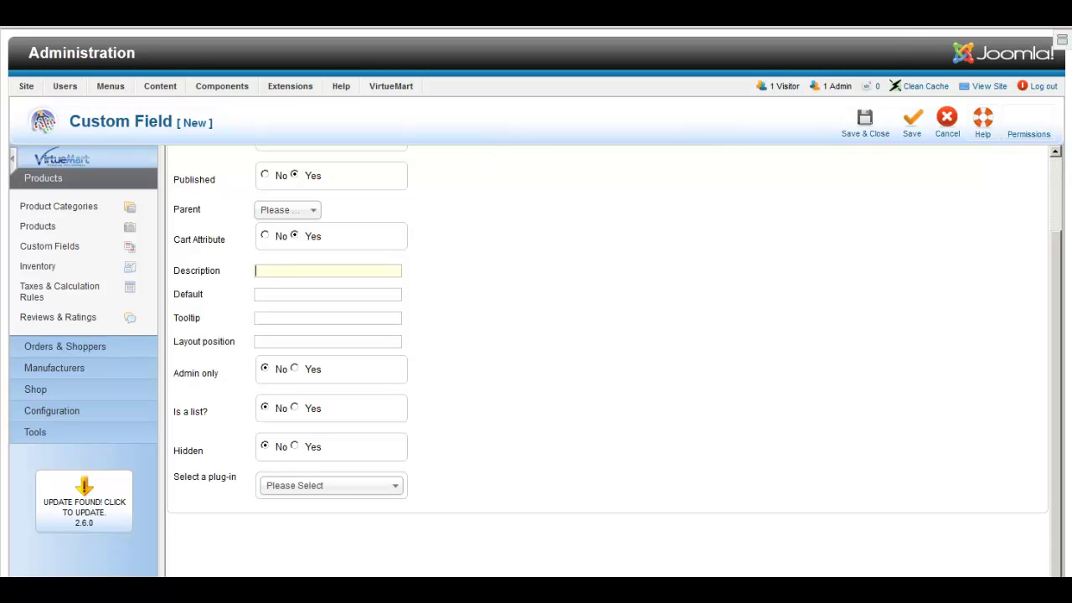
scroll(1070, 449, down, 2)
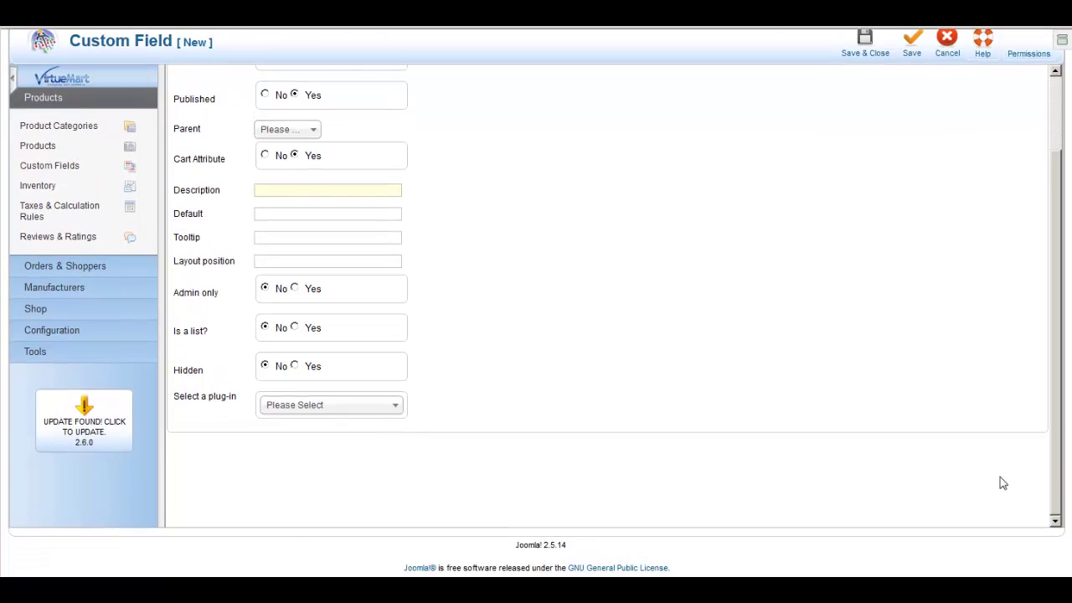
click(327, 406)
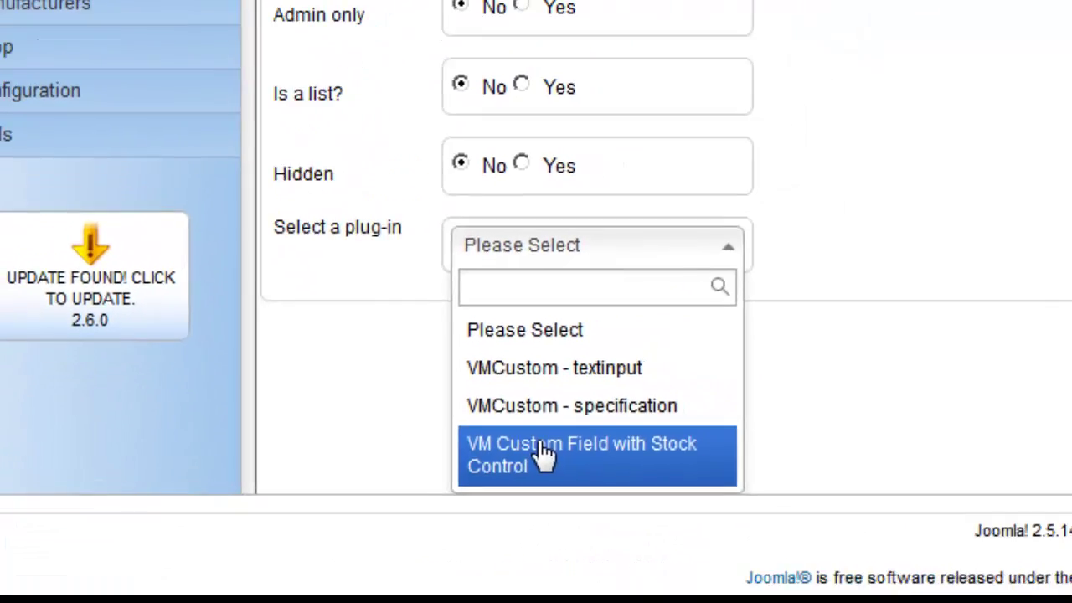
click(304, 511)
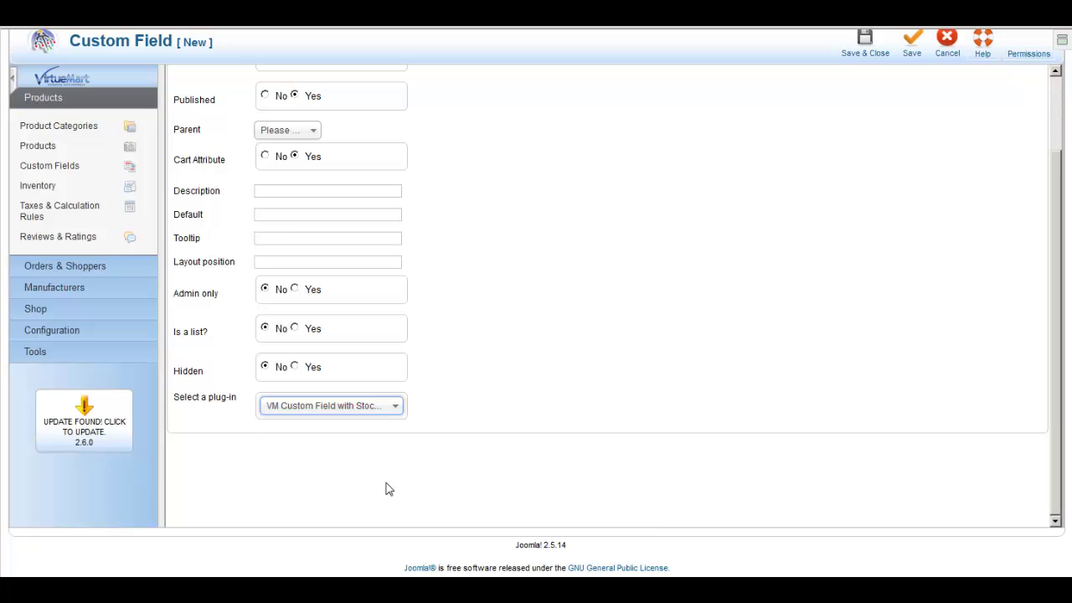
Step: Name the plug-in's first option "Sizes: (Please Choos)" and give it the values Small, Medium and Large
scroll(1068, 412, down, 5)
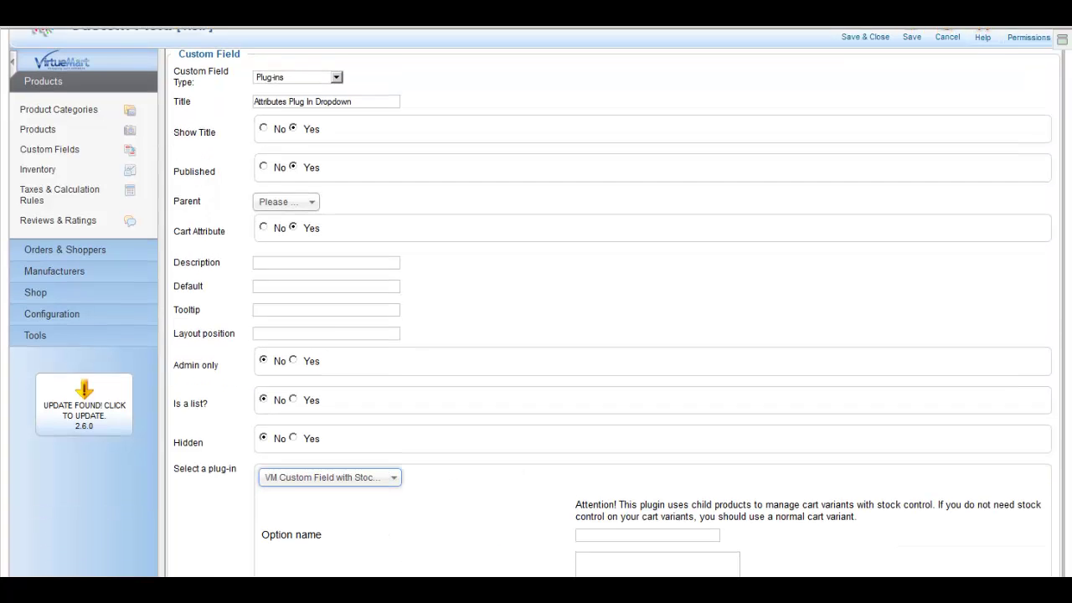
scroll(1068, 412, down, 3)
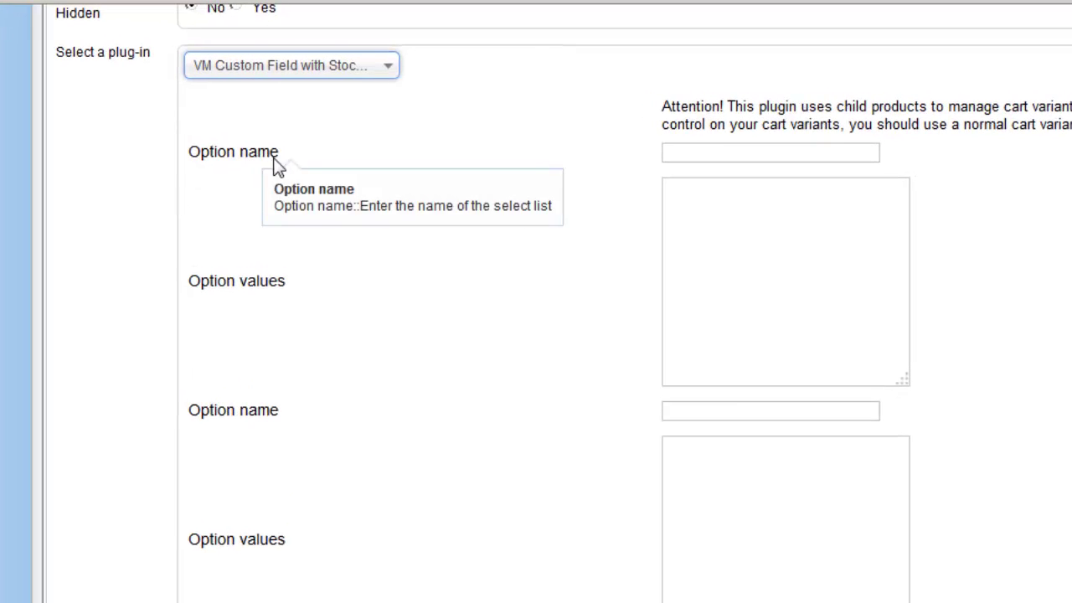
drag(275, 159, 206, 196)
click(357, 365)
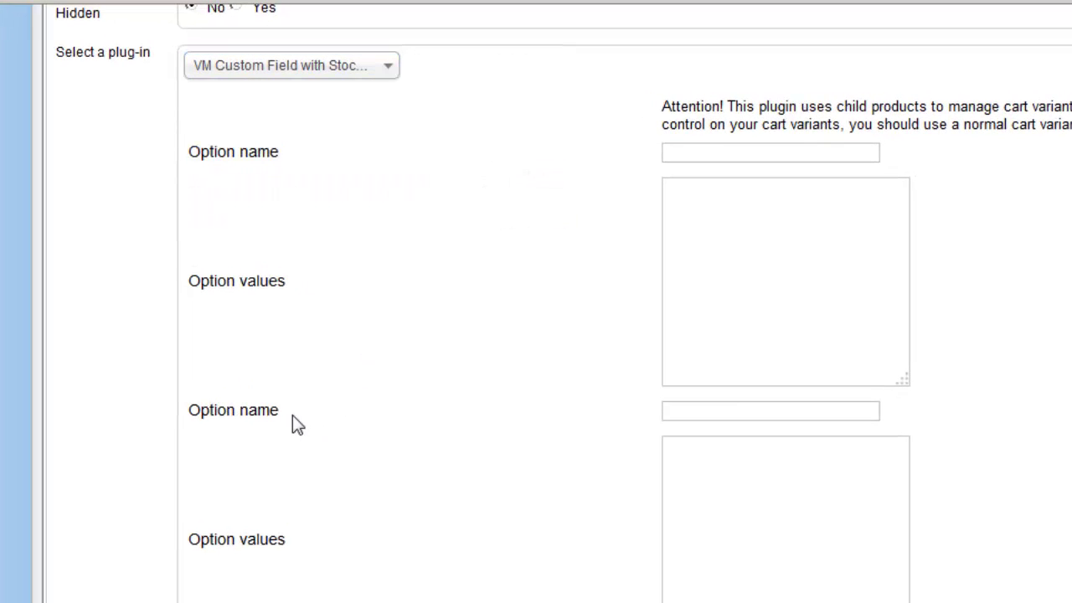
drag(296, 423, 193, 430)
click(298, 386)
click(397, 376)
text(S)
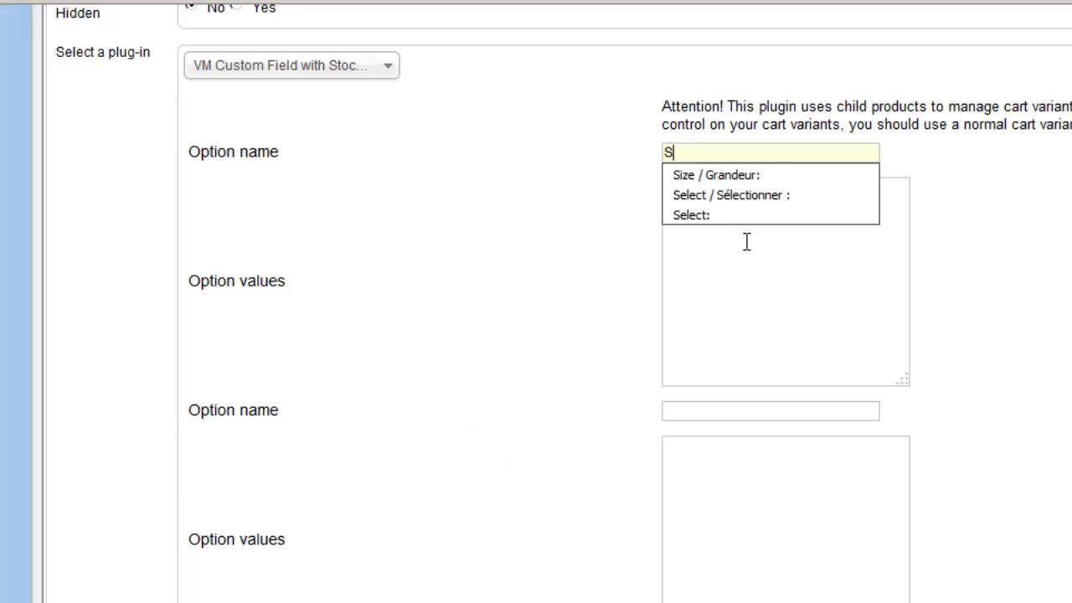
text(izes)
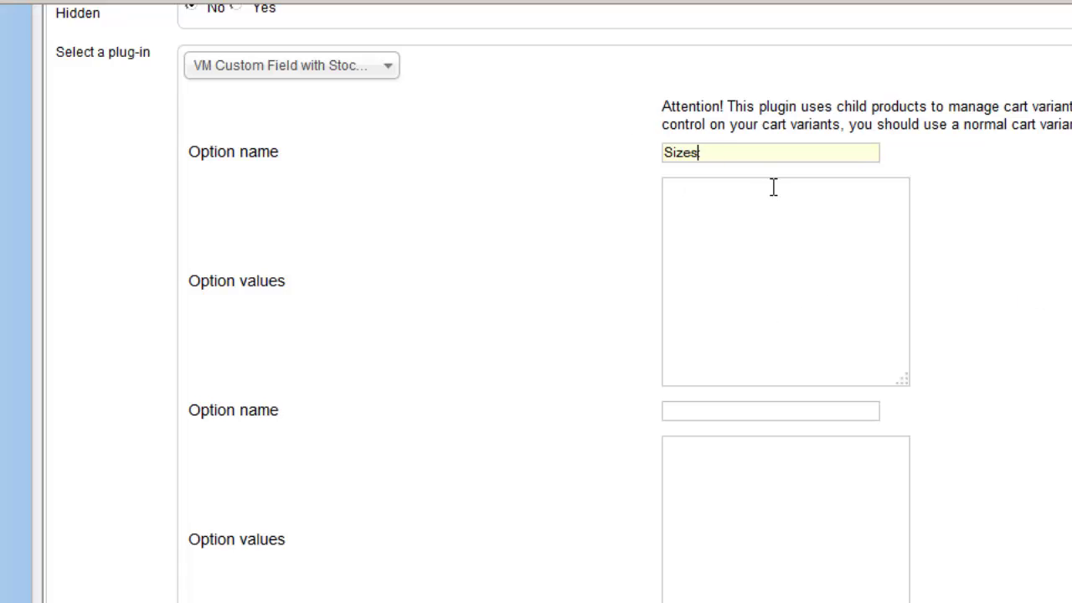
text(: (Please Choos)
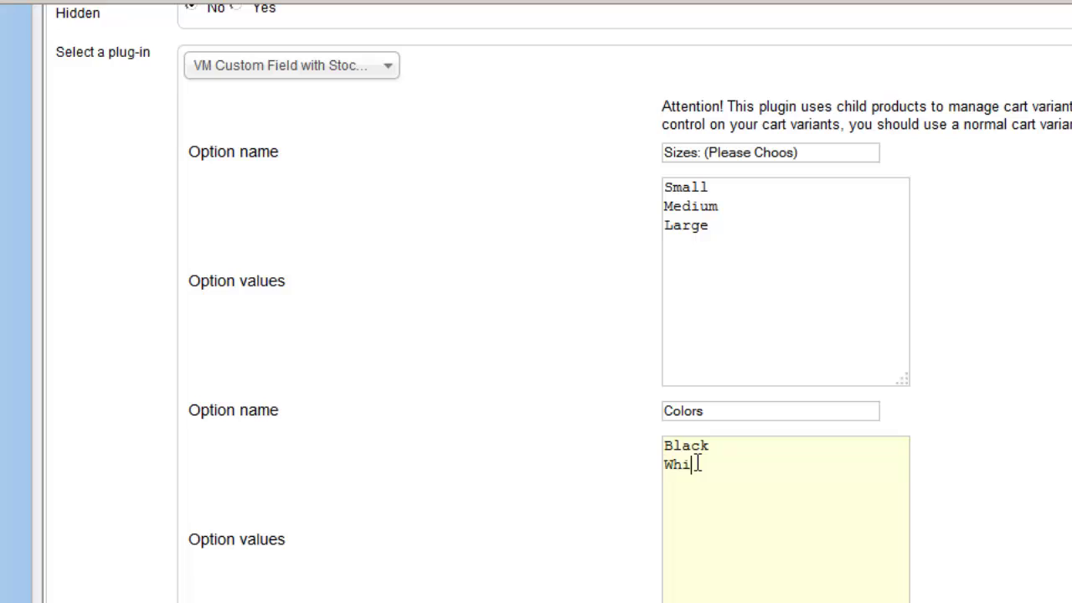
Step: Fill in the Colors option's values as Black, White and Grey, one per line
text(te )
text(Gre)
text(y)
scroll(536, 301, down, 5)
scroll(536, 301, up, 7)
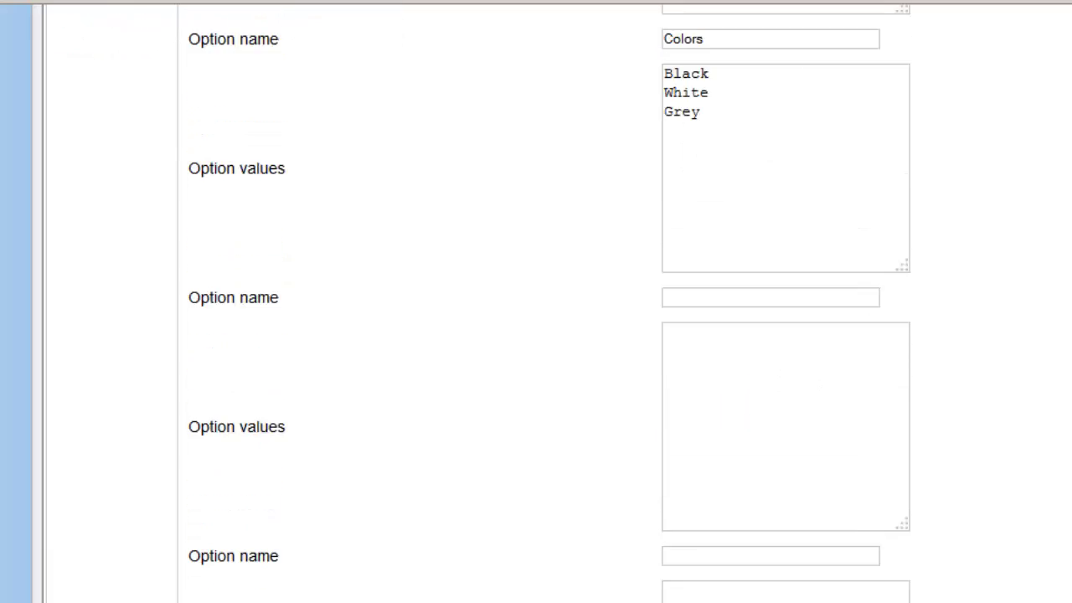
scroll(536, 301, up, 7)
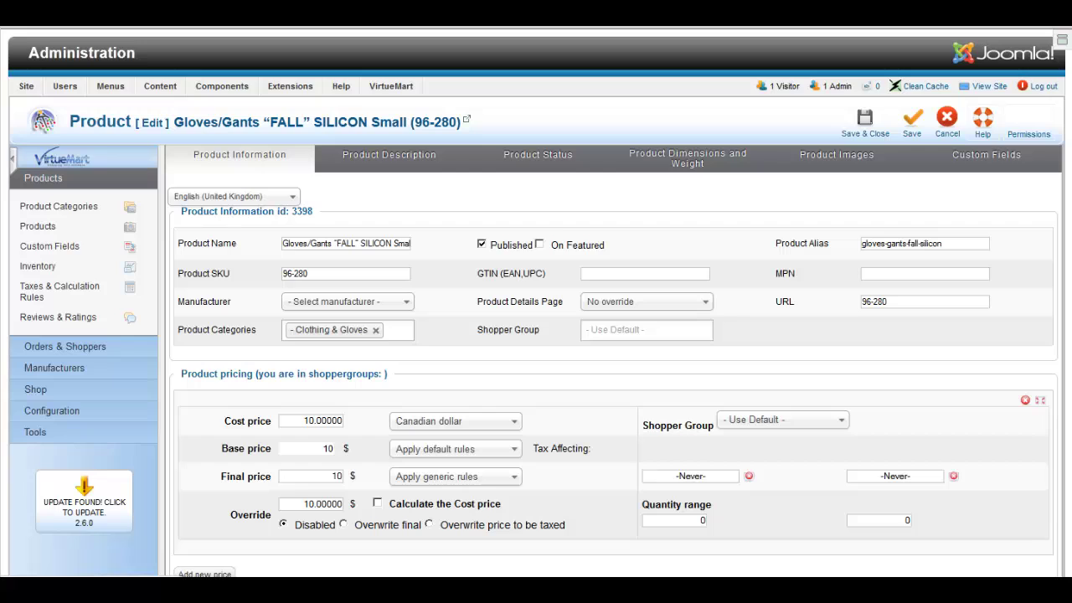
Step: Rename the child product to Gloves/Gants "FALL" SILICON (SM) and save the product
scroll(502, 310, down, 5)
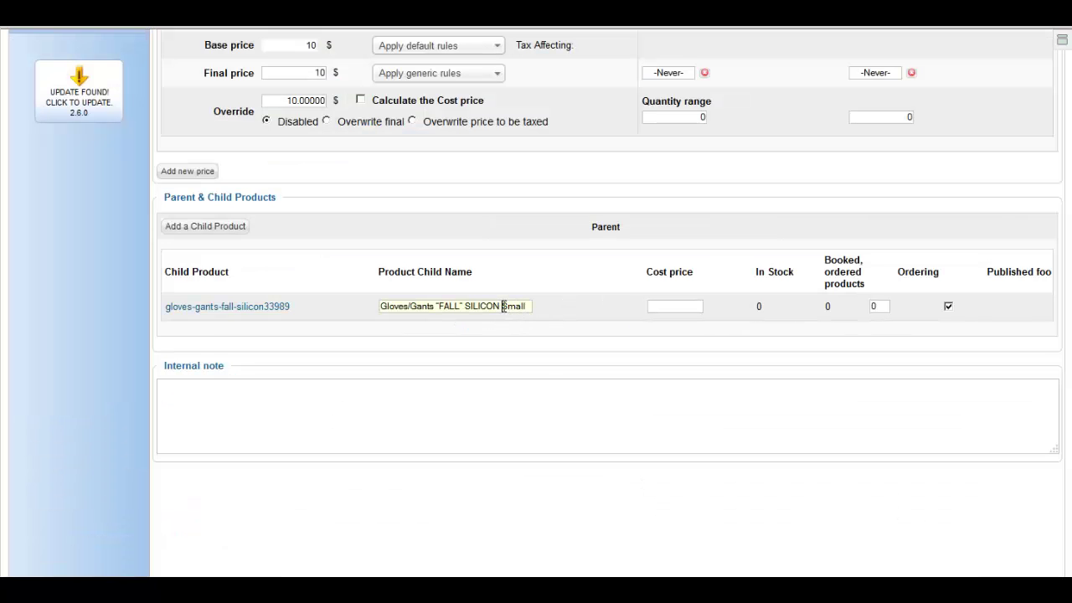
drag(503, 307, 579, 309)
text(Sm)
key(BackSpace)
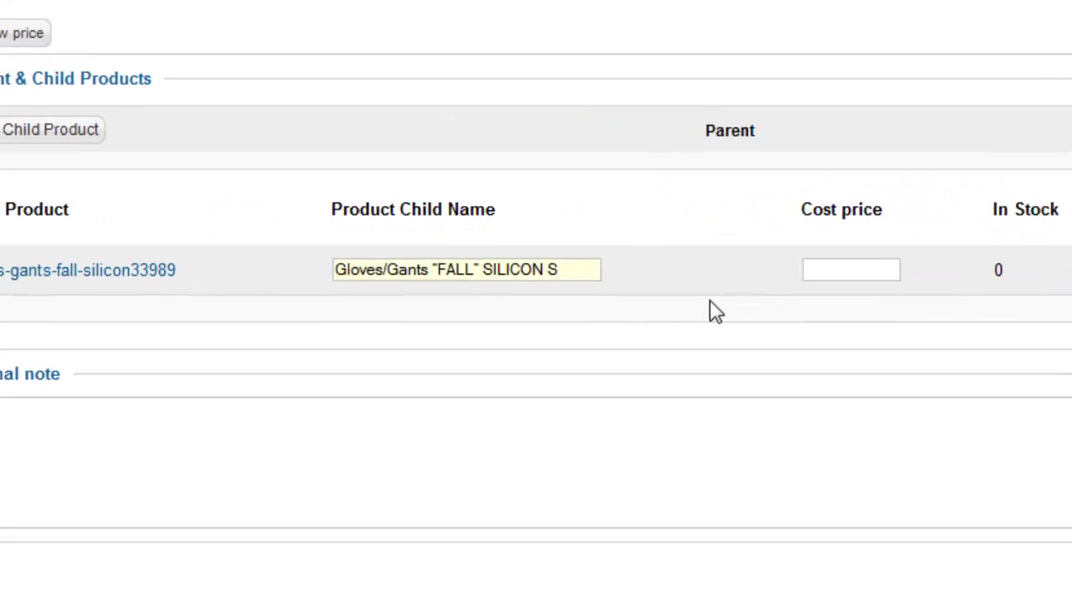
text(M))
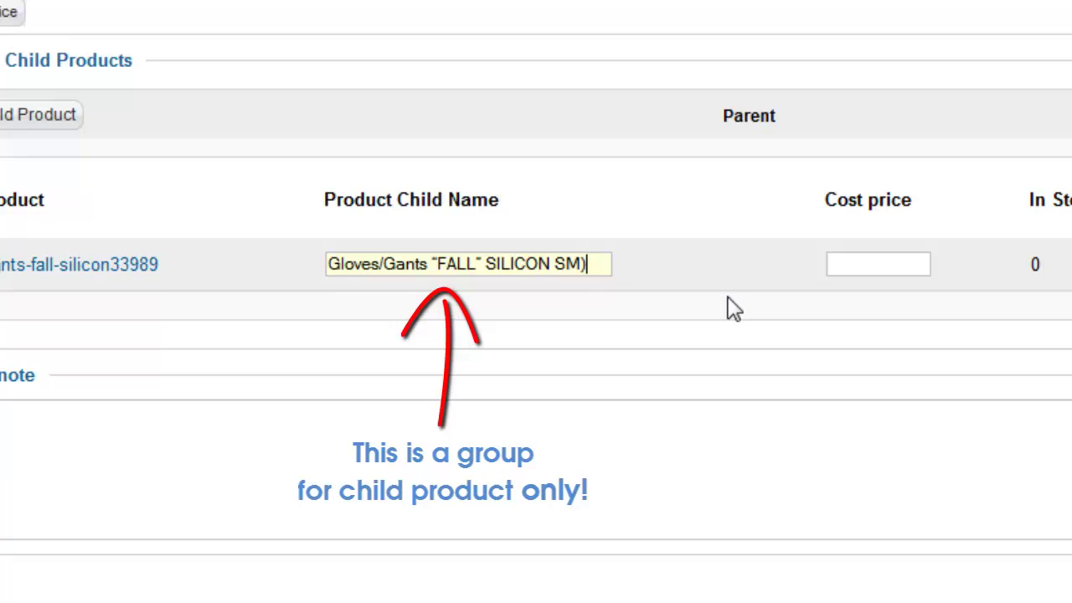
click(555, 262)
text(()
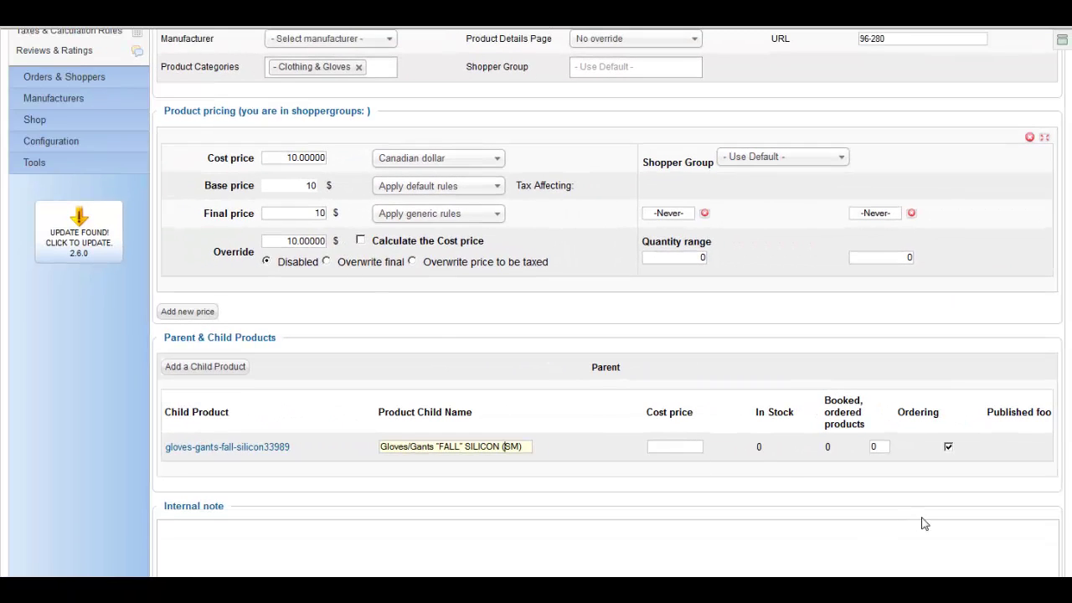
scroll(760, 462, down, 3)
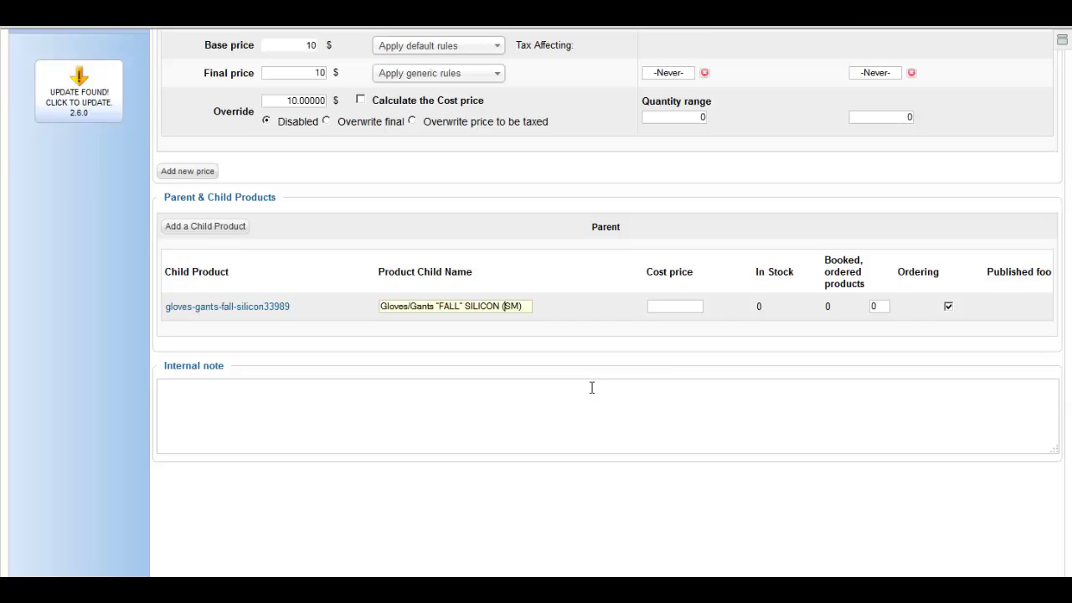
scroll(591, 388, up, 5)
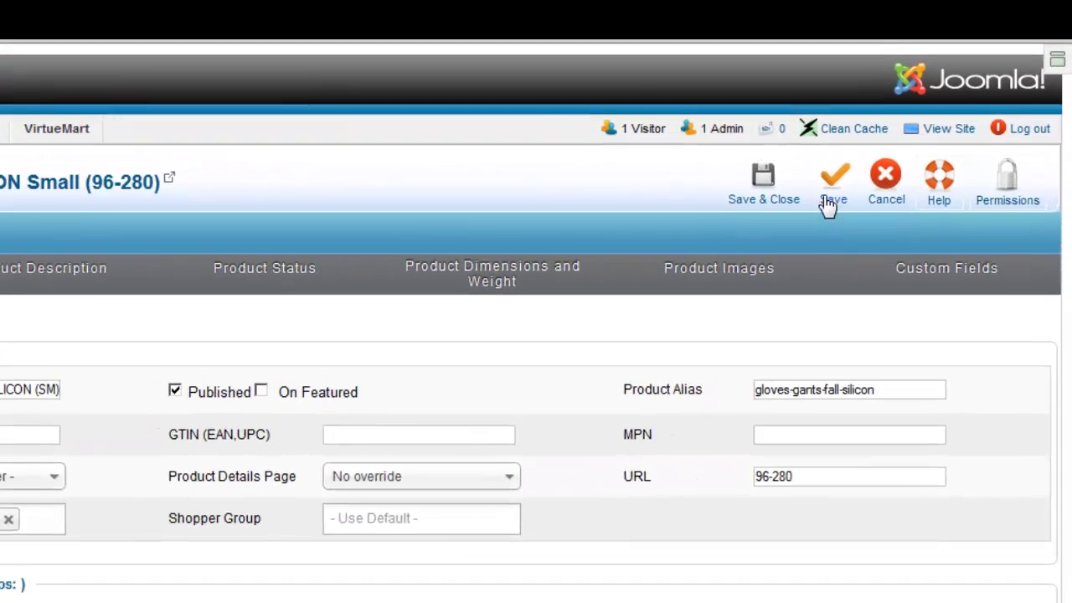
drag(824, 206, 680, 370)
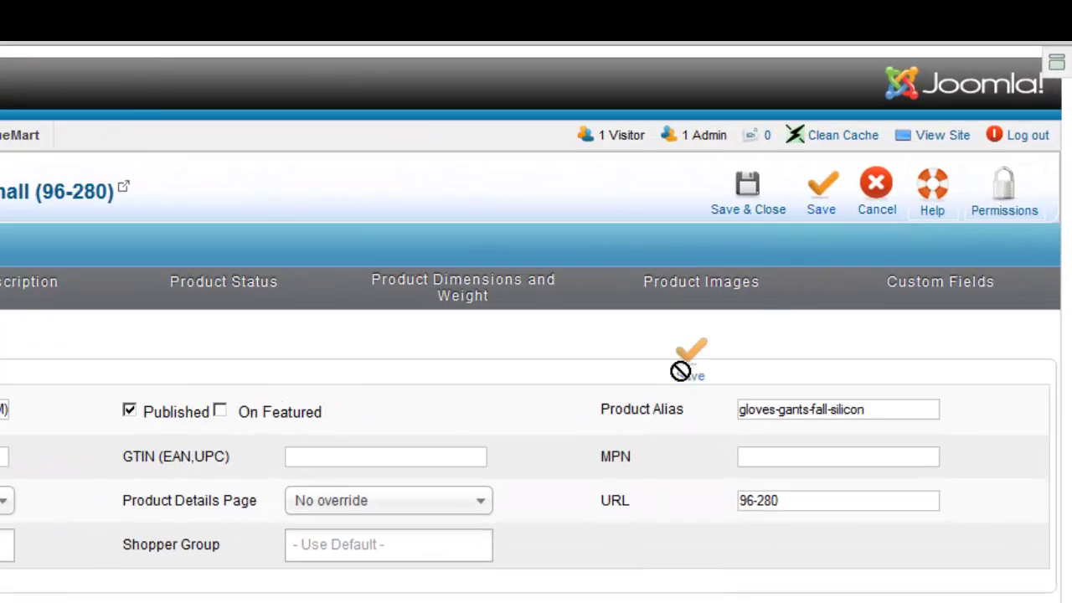
drag(680, 370, 680, 370)
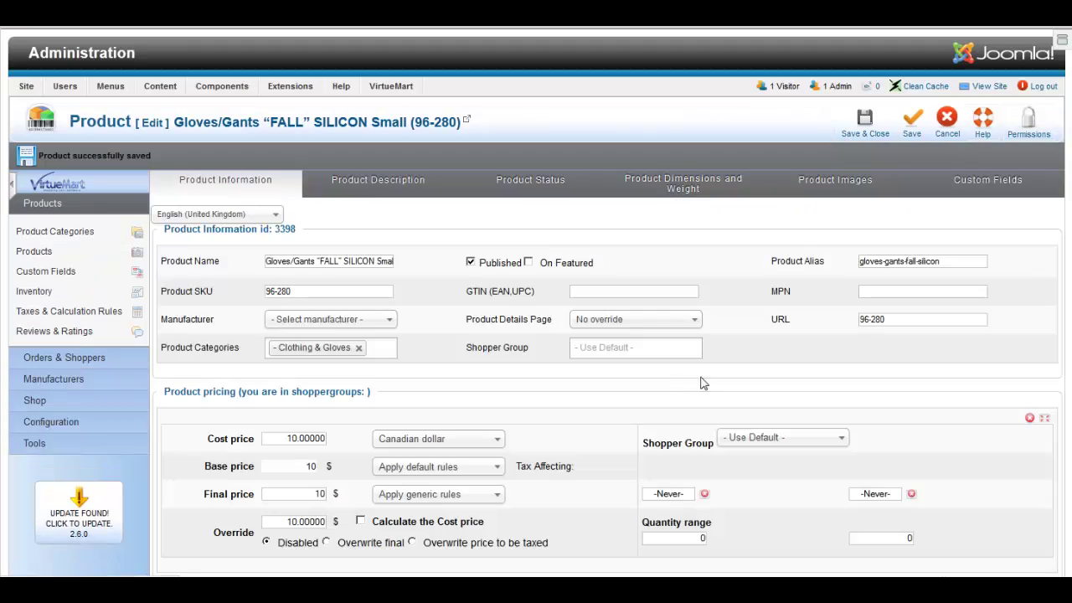
Step: Add the Attributes Plug In Dropdown custom field to the gloves product 96-280
scroll(517, 417, down, 1)
scroll(522, 419, down, 3)
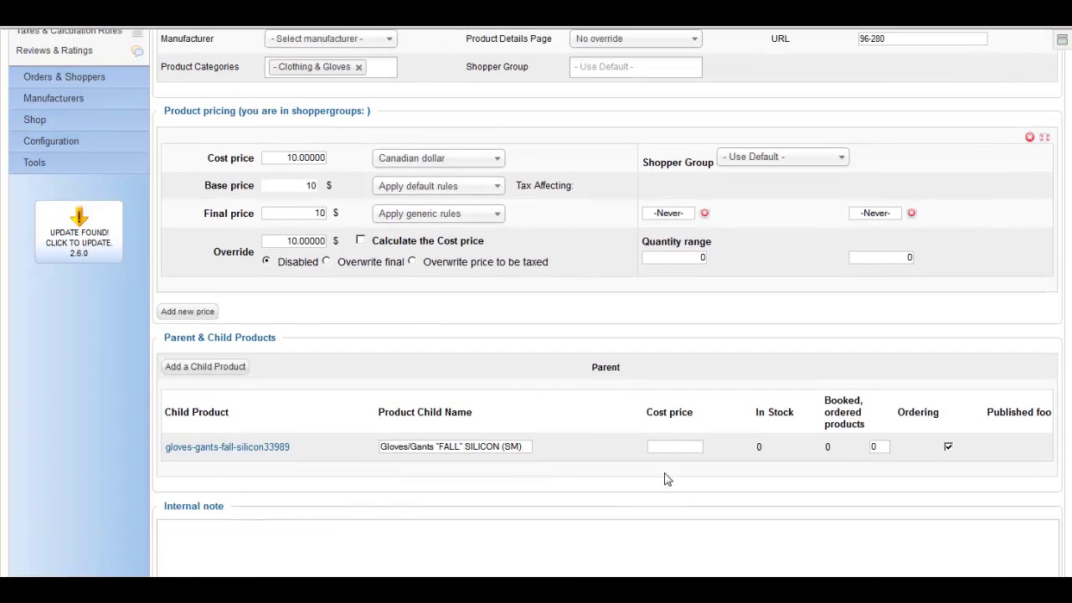
scroll(342, 423, up, 4)
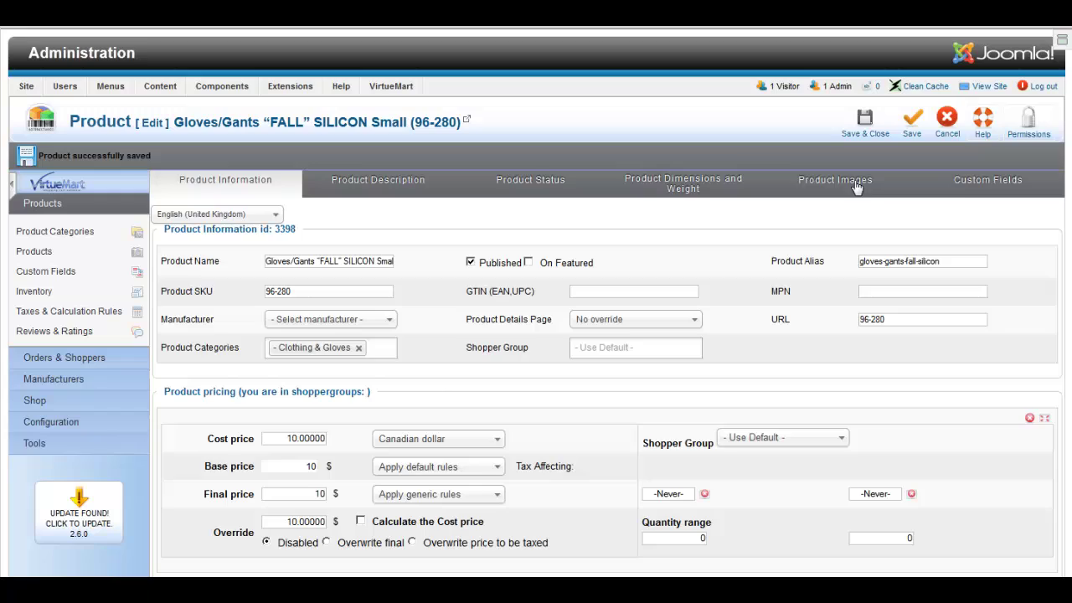
click(967, 184)
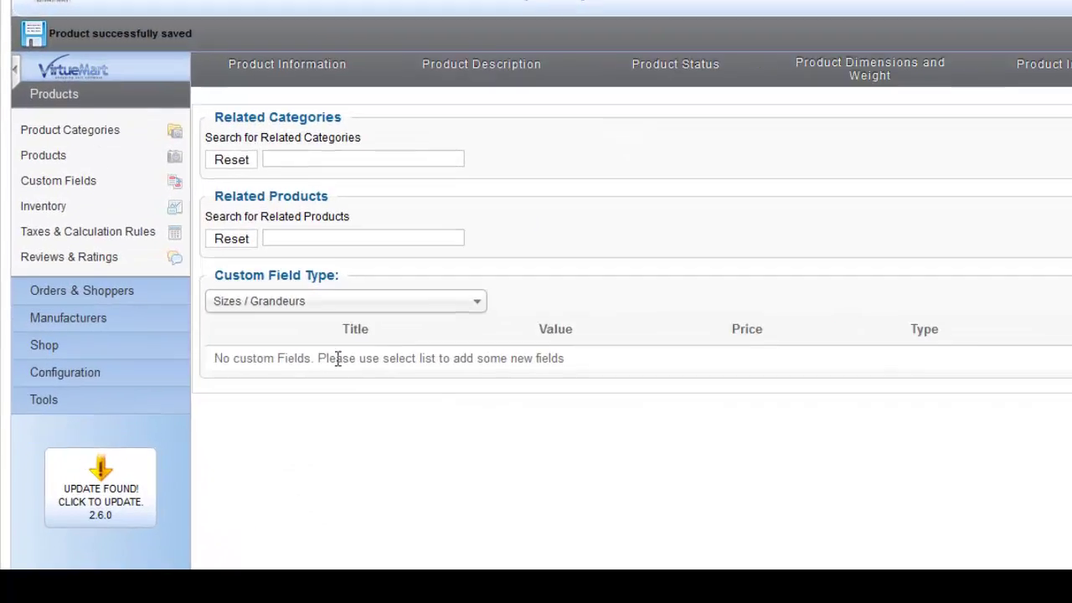
click(320, 304)
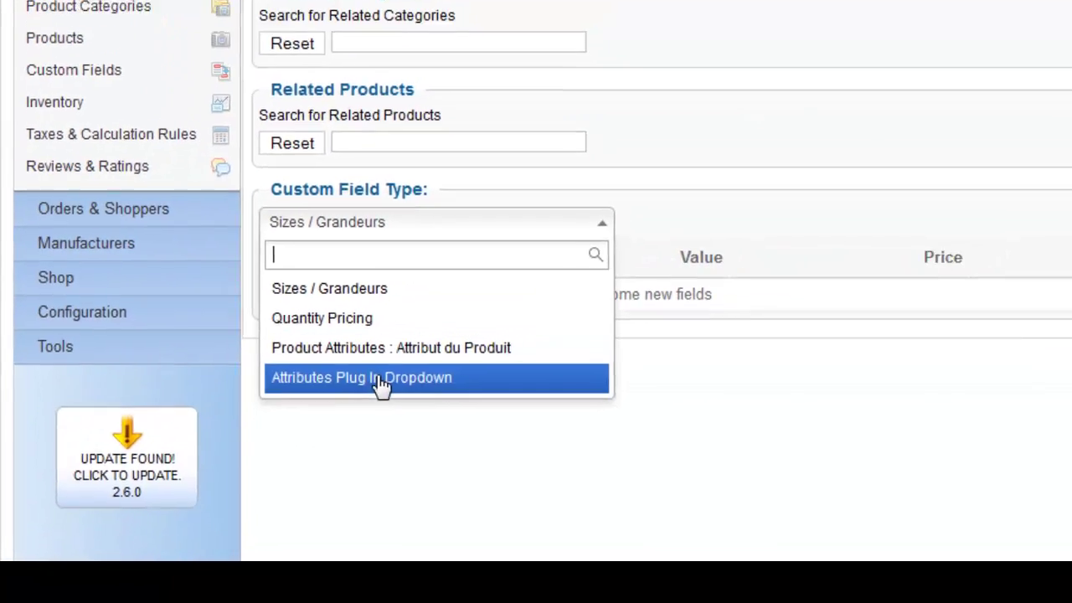
click(381, 383)
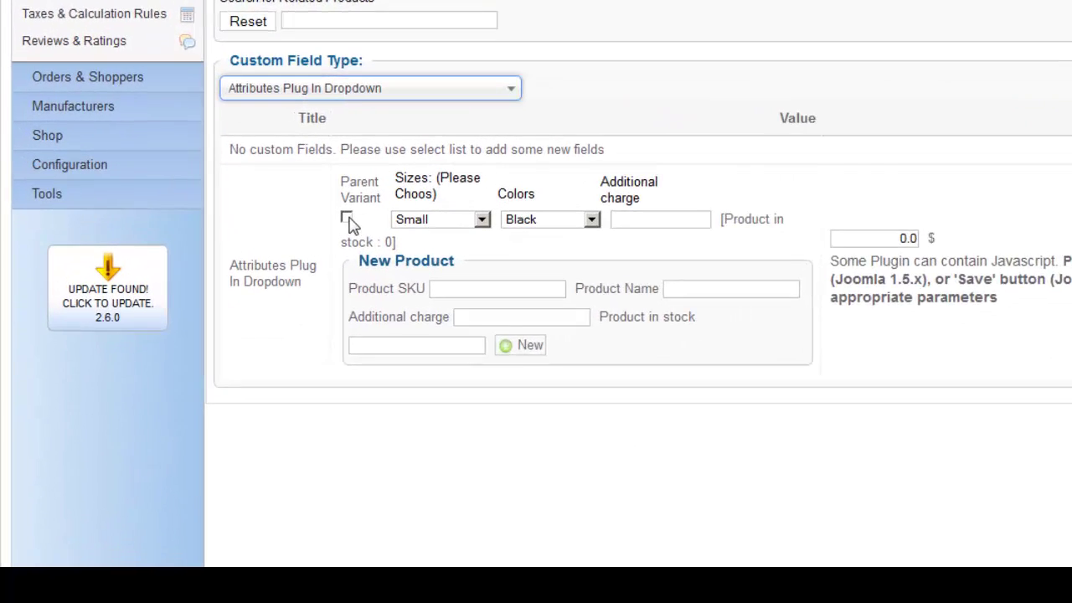
Step: Enable the parent variant in the custom field with size Small and color Black, leaving its additional charge empty
click(347, 220)
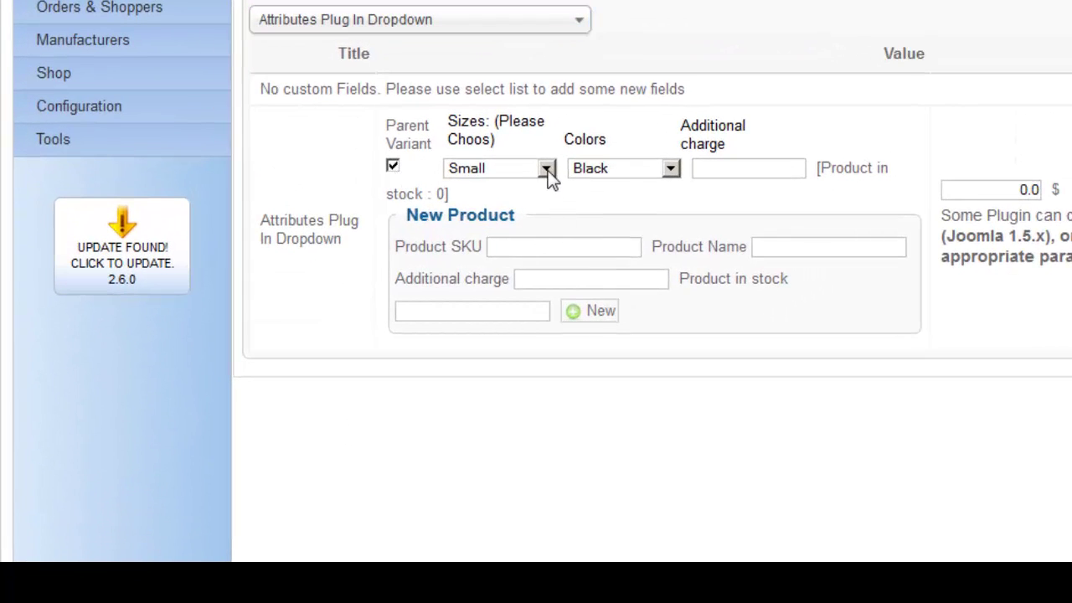
click(545, 169)
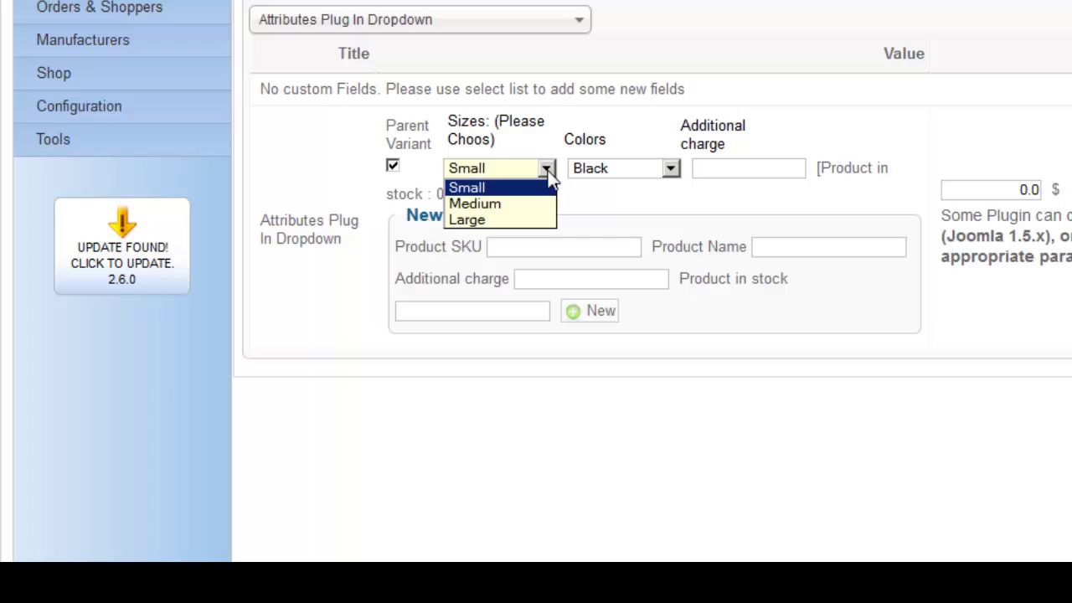
click(547, 172)
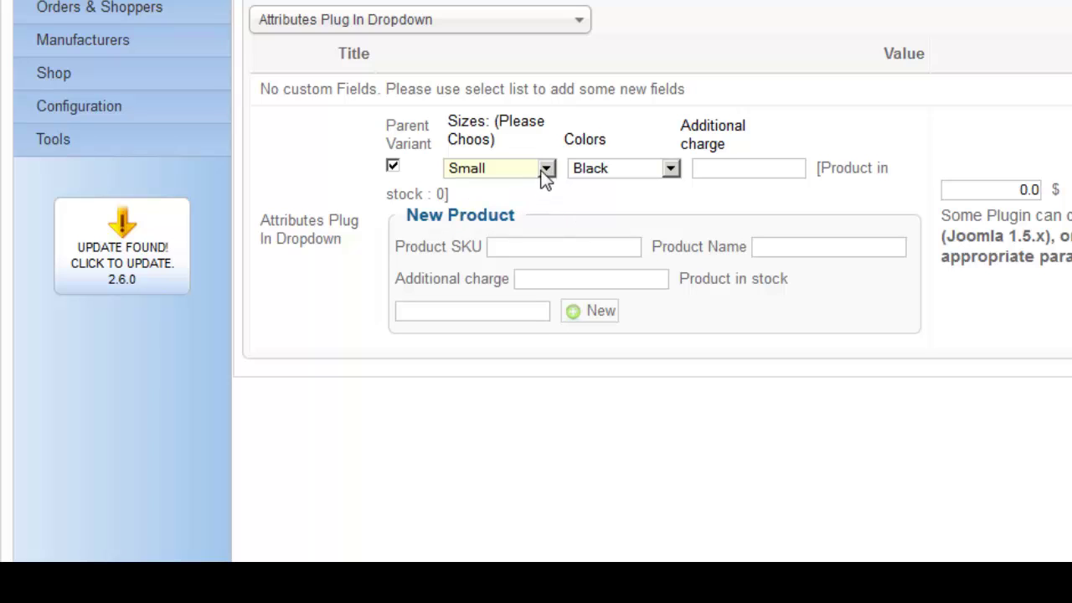
click(546, 170)
click(545, 170)
click(673, 171)
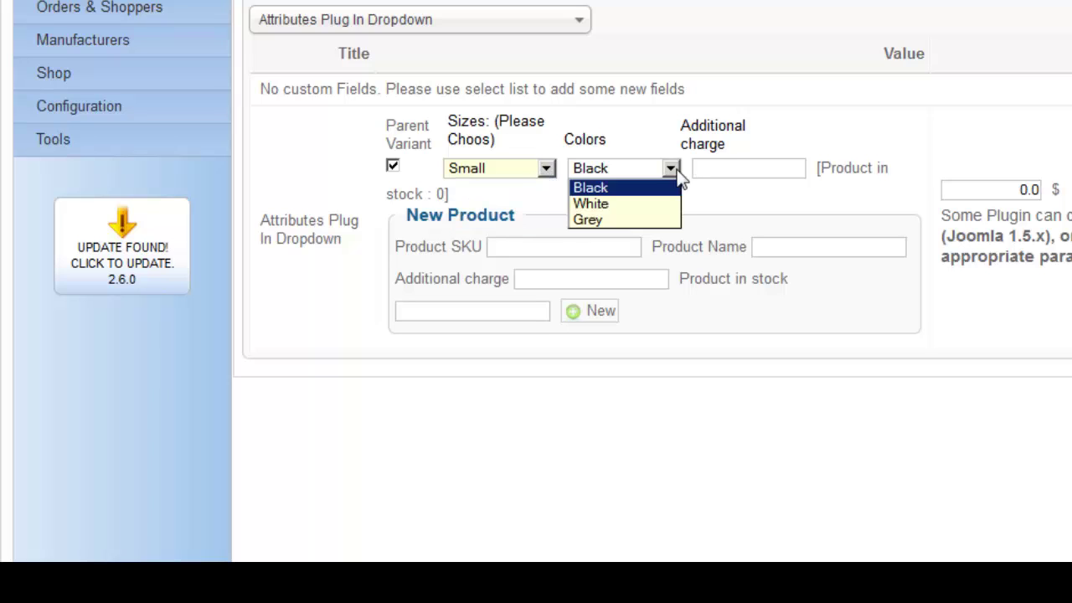
click(655, 189)
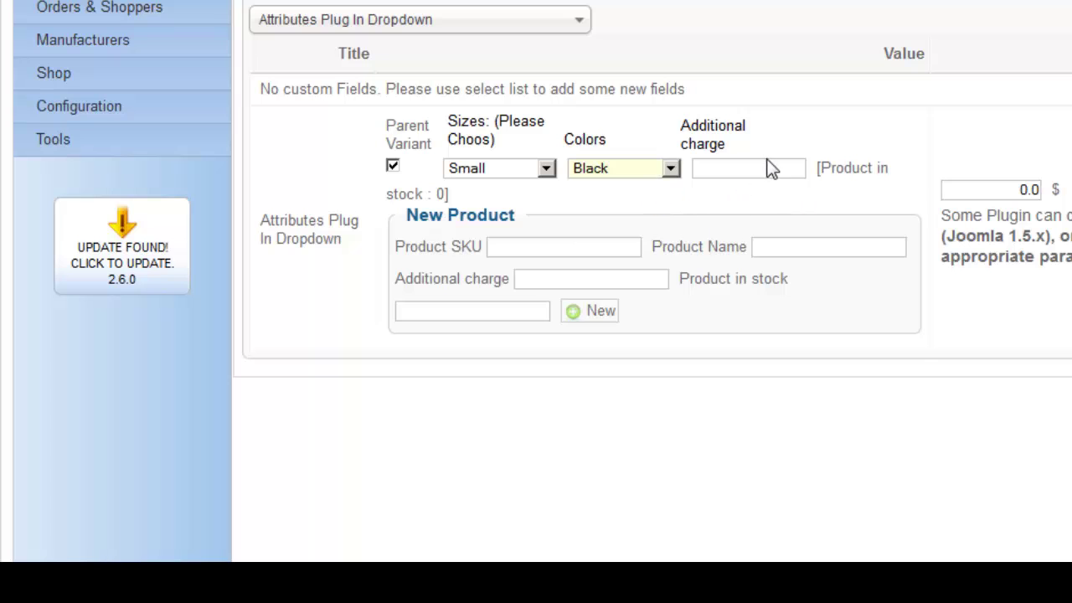
click(708, 165)
click(708, 175)
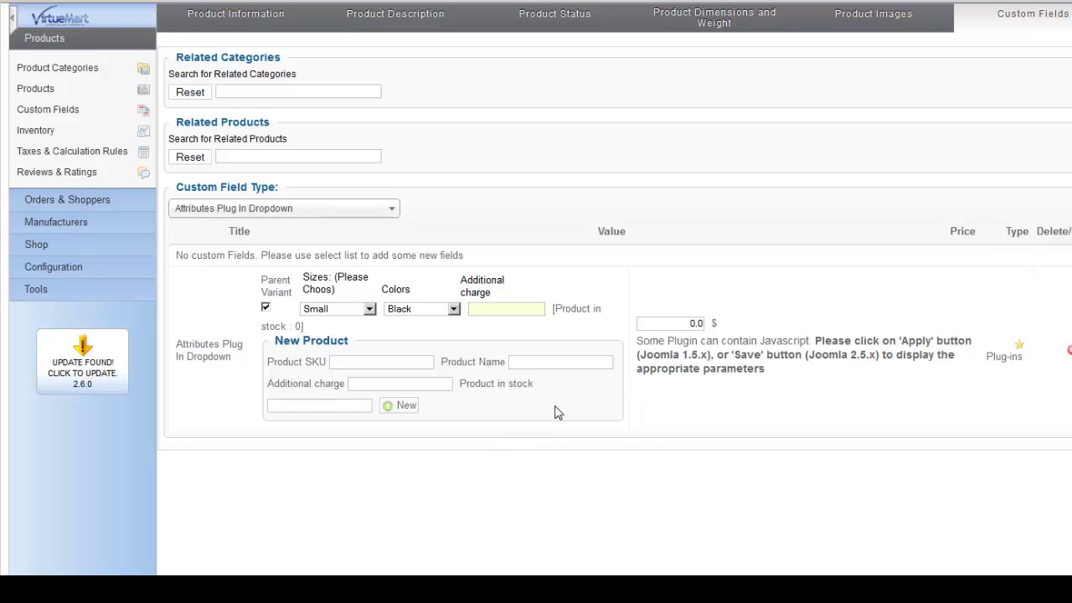
Step: Create a new child product with SKU 96-282, name Medium and 1000 in stock
click(390, 406)
text(9)
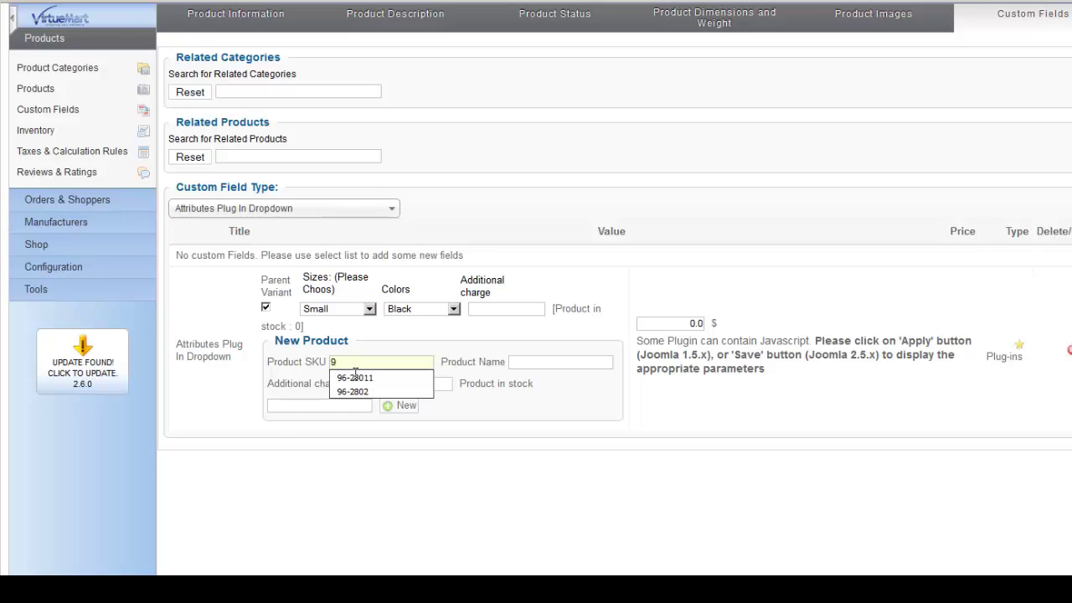
click(352, 378)
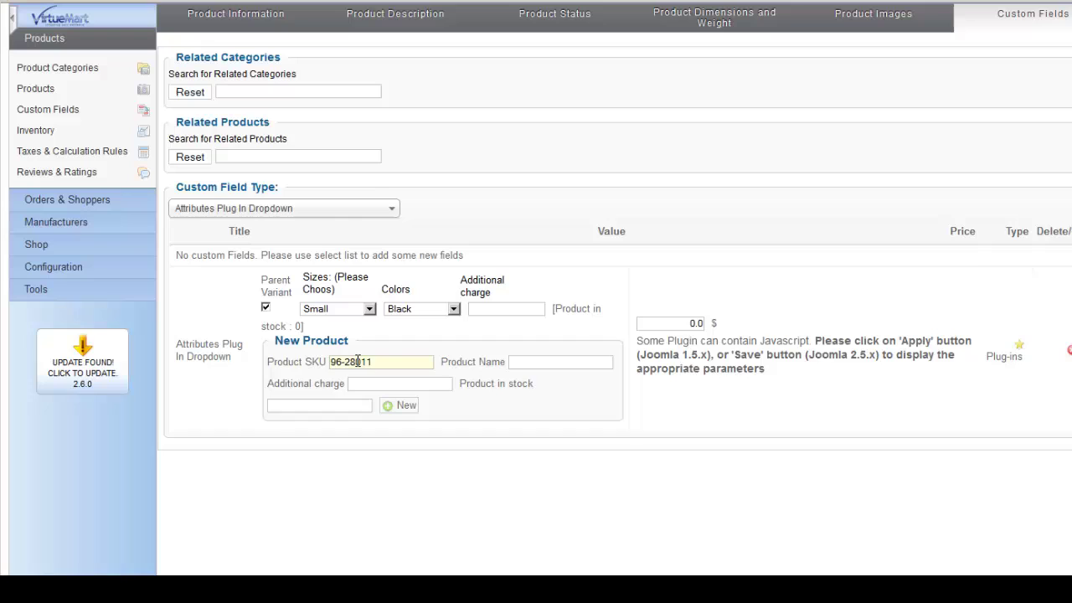
drag(357, 360, 397, 362)
text(2)
drag(408, 407, 435, 454)
click(296, 407)
text(1000)
click(404, 408)
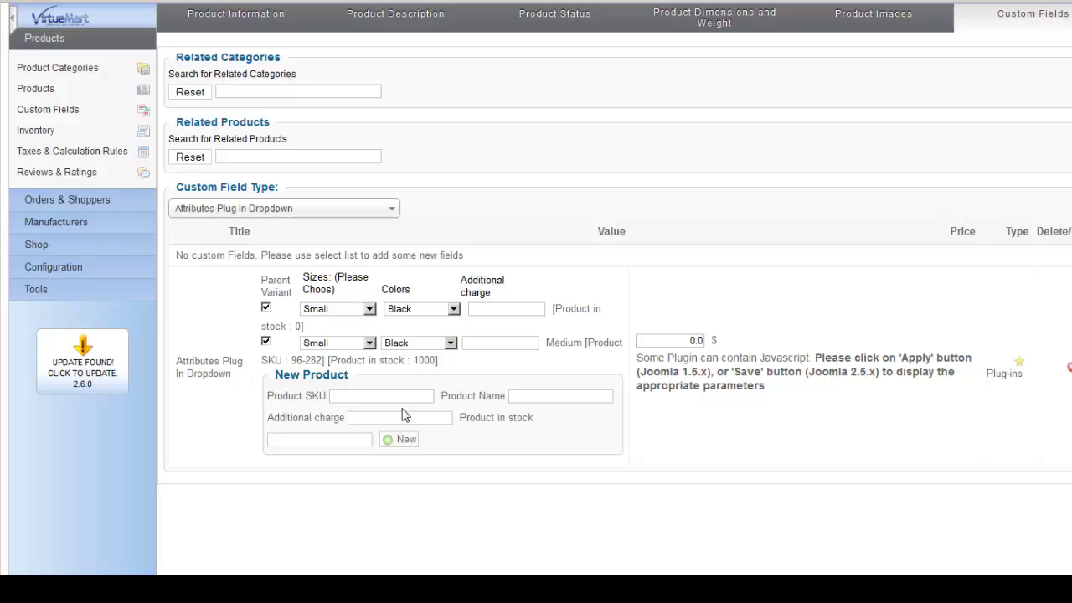
Step: Set the 96-282 variant to size Medium and color White, and save the product
click(369, 343)
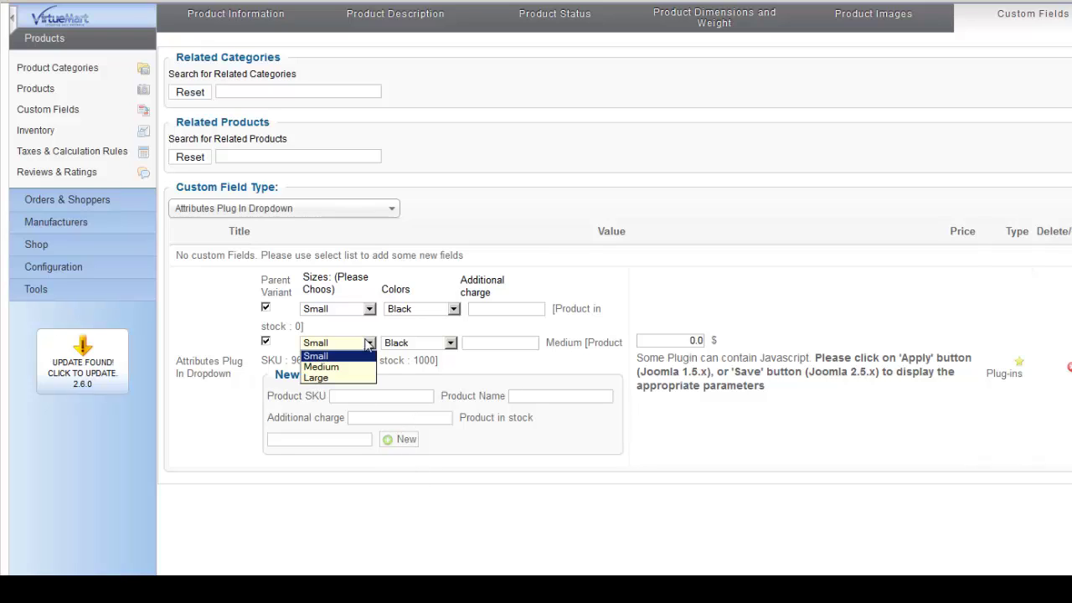
click(346, 365)
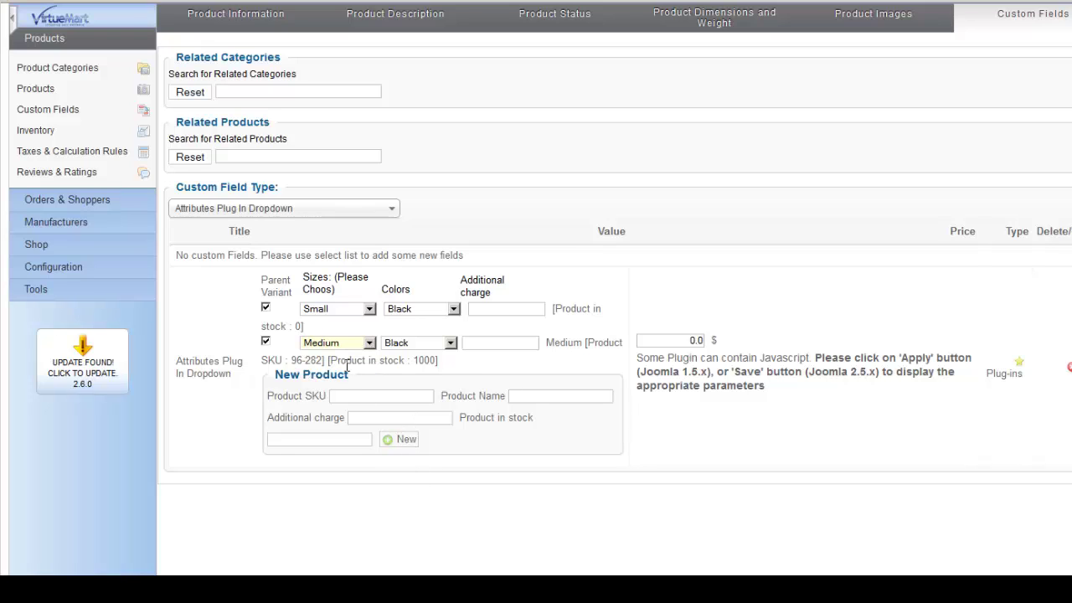
click(451, 343)
click(424, 364)
scroll(776, 345, up, 3)
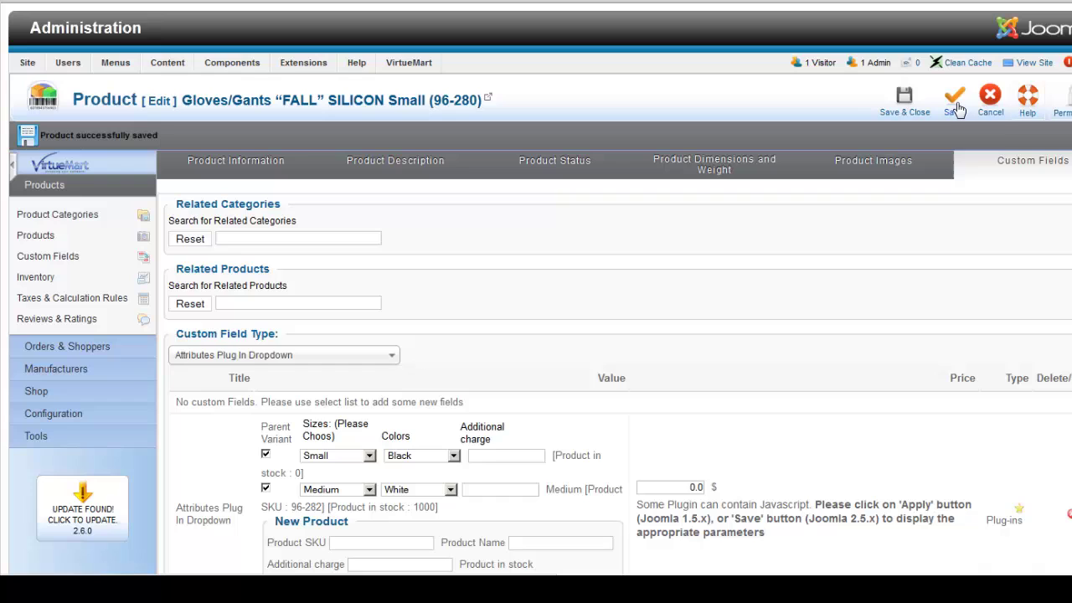
click(954, 105)
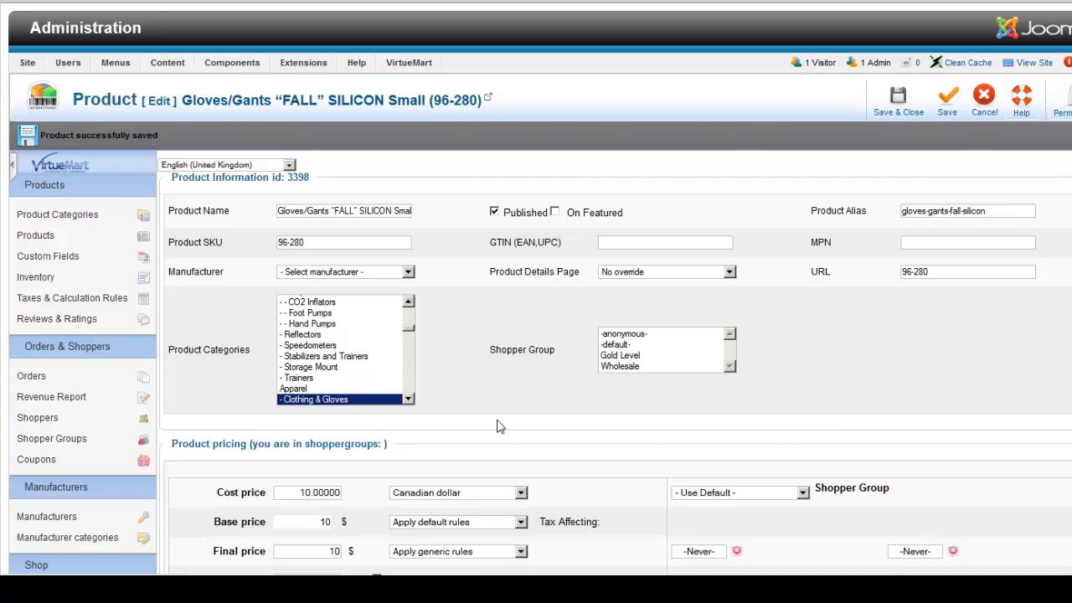
Step: On the gloves' storefront page, choose size Medium and color White and add one pair to the cart
scroll(748, 379, down, 3)
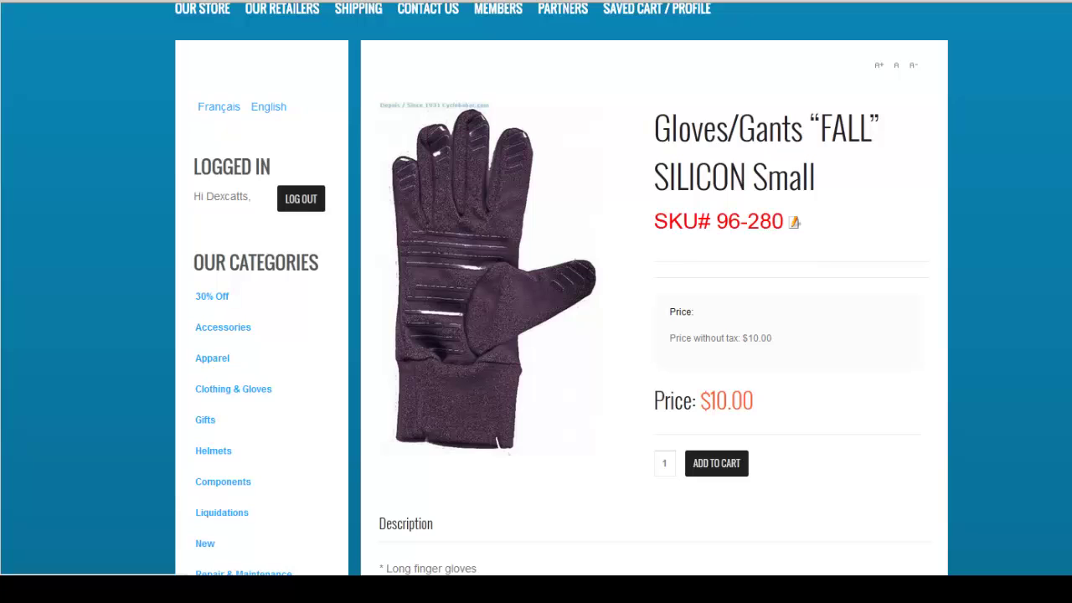
scroll(670, 234, down, 3)
click(700, 236)
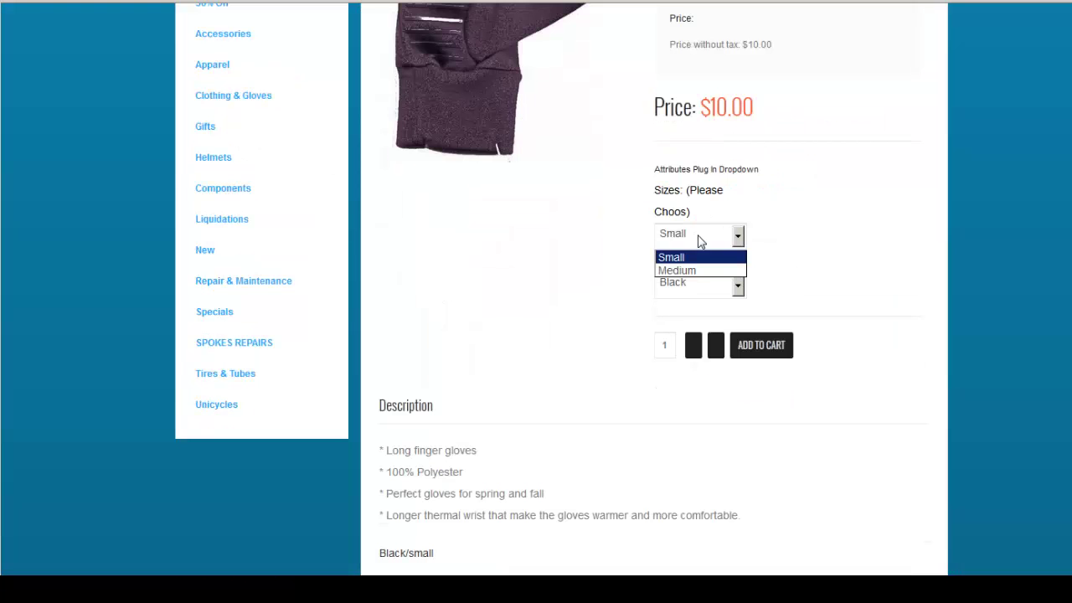
click(692, 268)
click(693, 288)
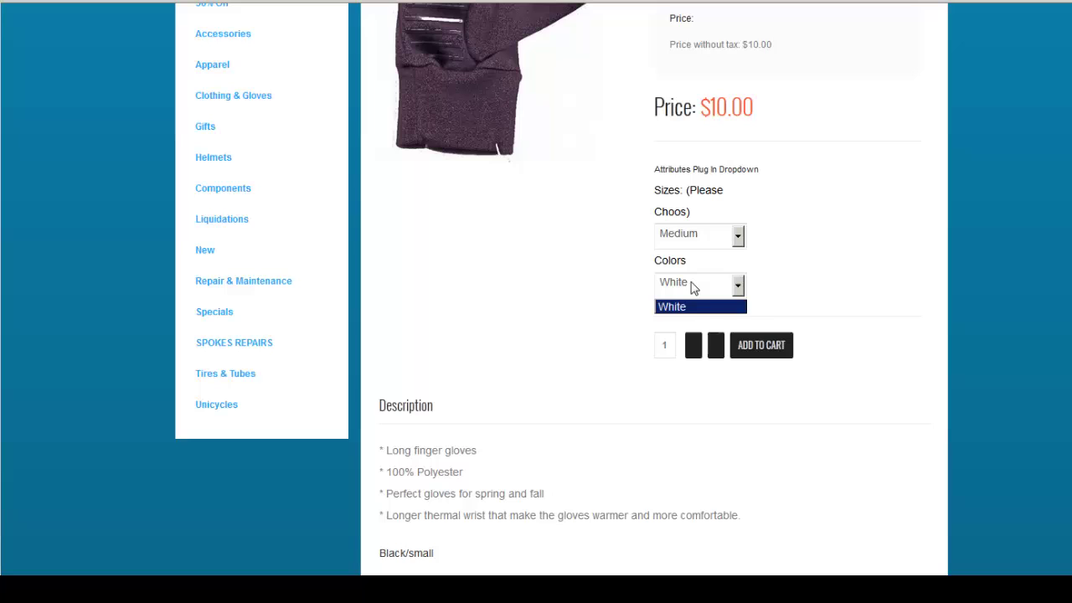
click(682, 310)
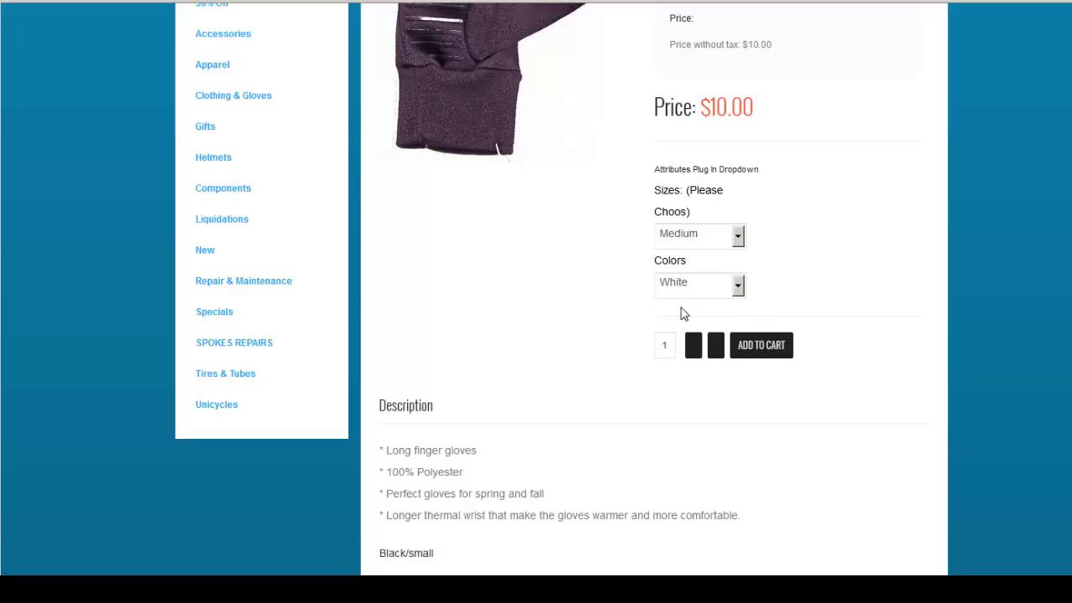
click(757, 346)
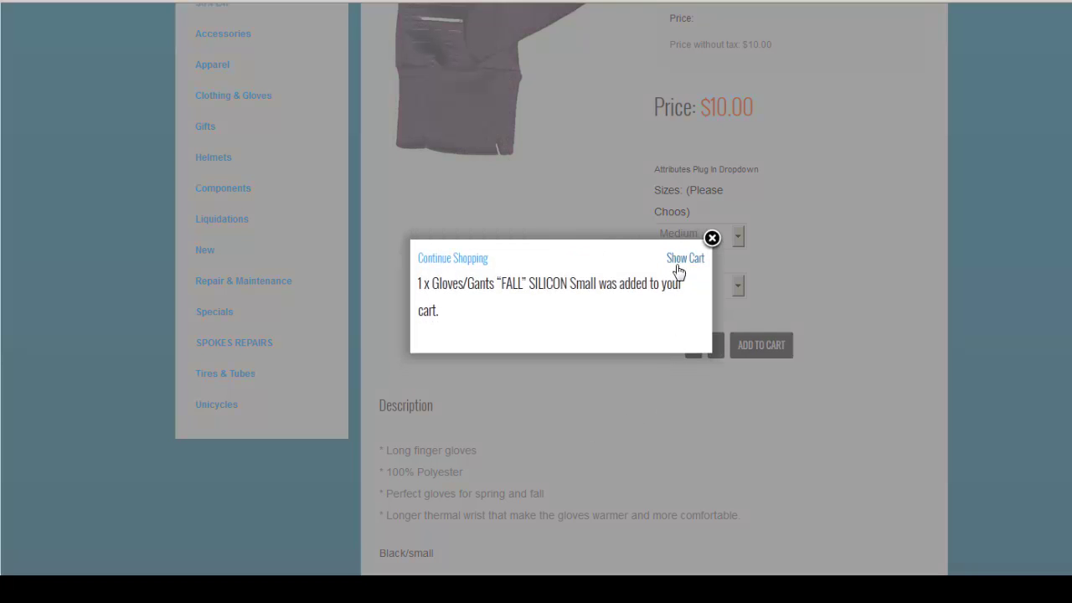
Step: Show the cart and check the SKU and the size and color of the added gloves
click(682, 260)
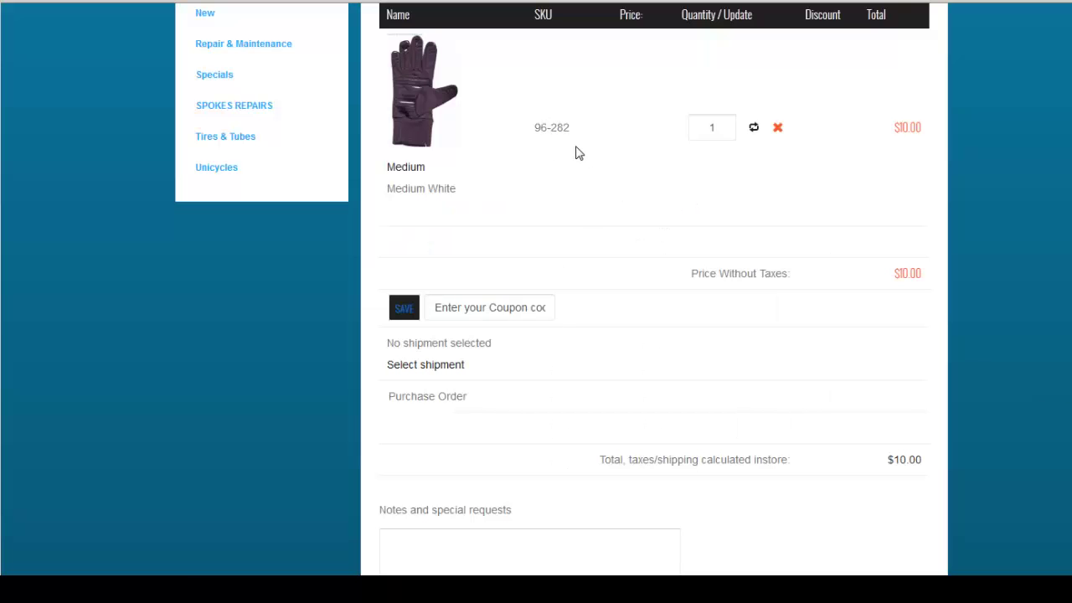
drag(576, 133, 538, 141)
click(610, 197)
drag(467, 196, 379, 201)
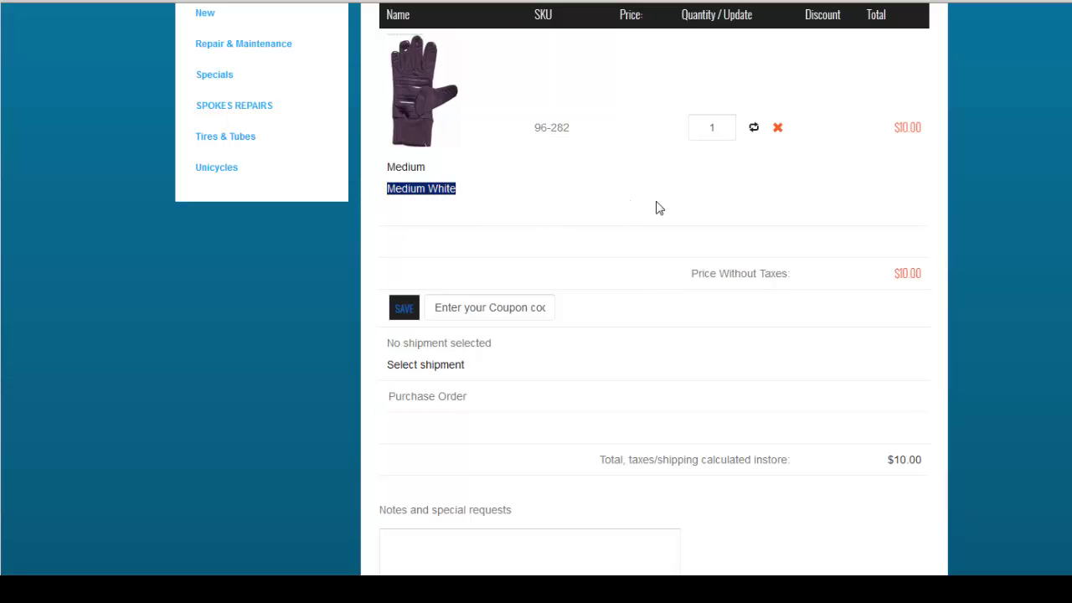
click(612, 259)
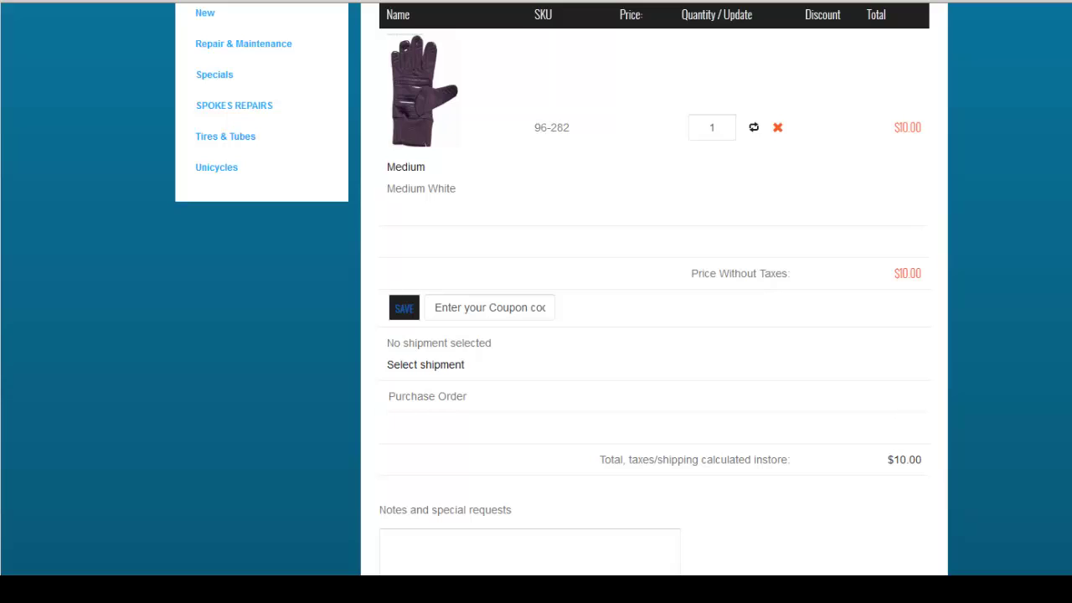